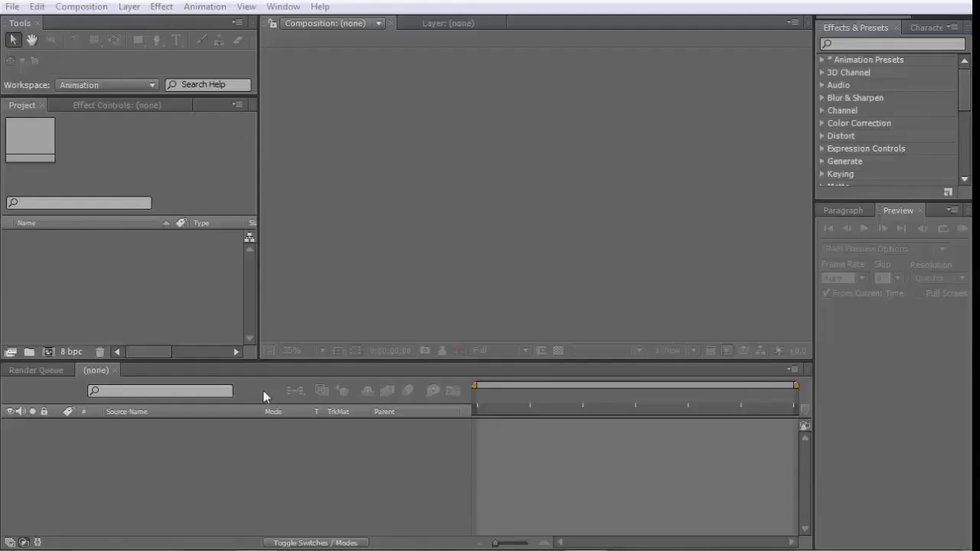
Import the explosion Motion Graphic Effects MP4 video from the BG folder into the project.
{"action": "right_click", "coordinate": [96, 247]}
{"action": "mouse_move", "coordinate": [268, 310]}
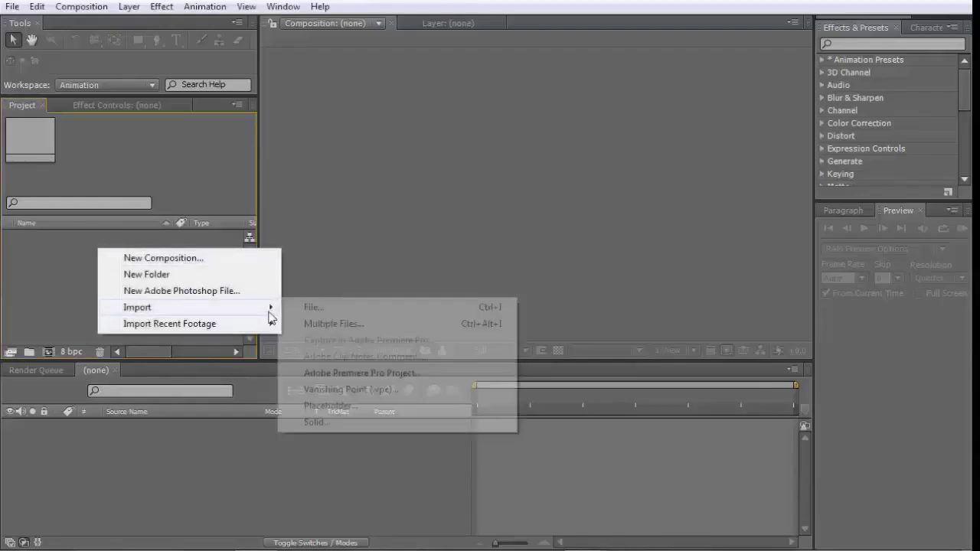
{"action": "left_click", "coordinate": [311, 308]}
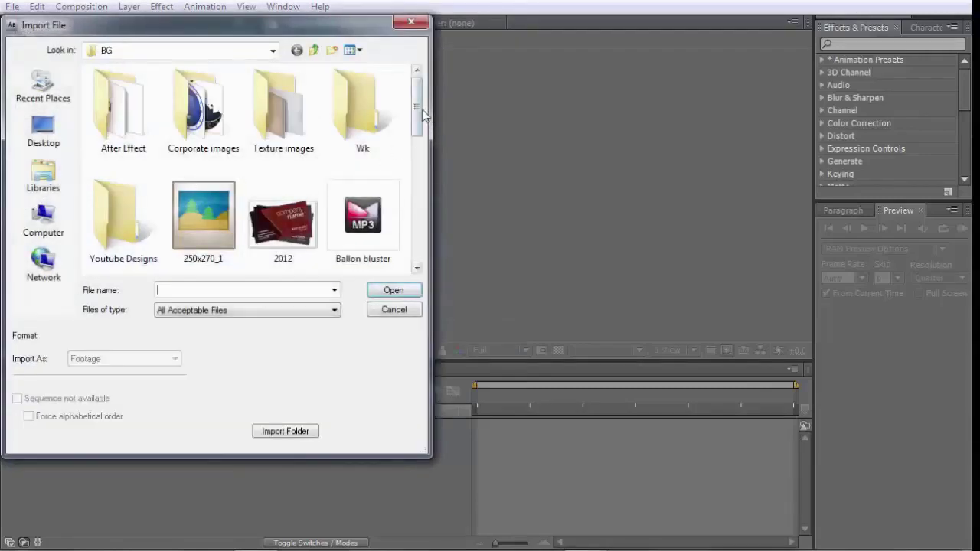
{"action": "left_click_drag", "start_coordinate": [418, 113], "coordinate": [418, 196]}
{"action": "left_click", "coordinate": [283, 154]}
{"action": "left_click", "coordinate": [390, 288]}
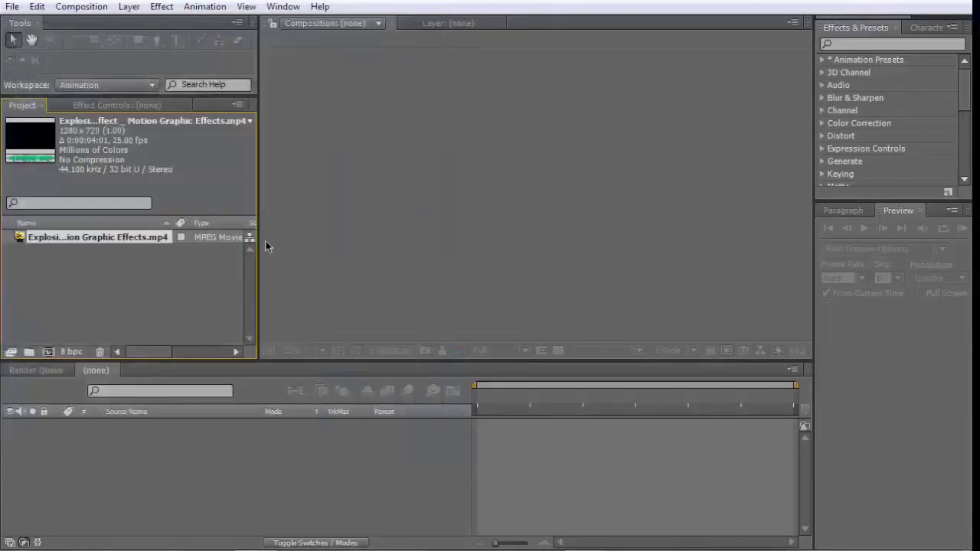
Import the images back 2.png and bg.jpg from the Youtube Designs folder as footage.
{"action": "right_click", "coordinate": [118, 292]}
{"action": "mouse_move", "coordinate": [161, 349]}
{"action": "left_click", "coordinate": [331, 346]}
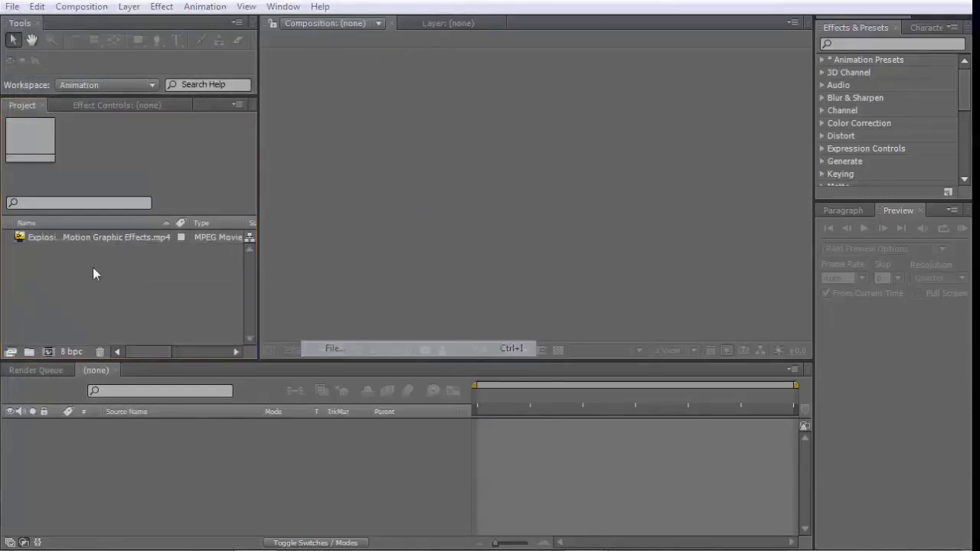
{"action": "mouse_move", "coordinate": [421, 115]}
{"action": "left_mouse_down"}
{"action": "mouse_move", "coordinate": [429, 246]}
{"action": "mouse_move", "coordinate": [420, 167]}
{"action": "mouse_move", "coordinate": [418, 177]}
{"action": "mouse_move", "coordinate": [401, 125]}
{"action": "left_mouse_up"}
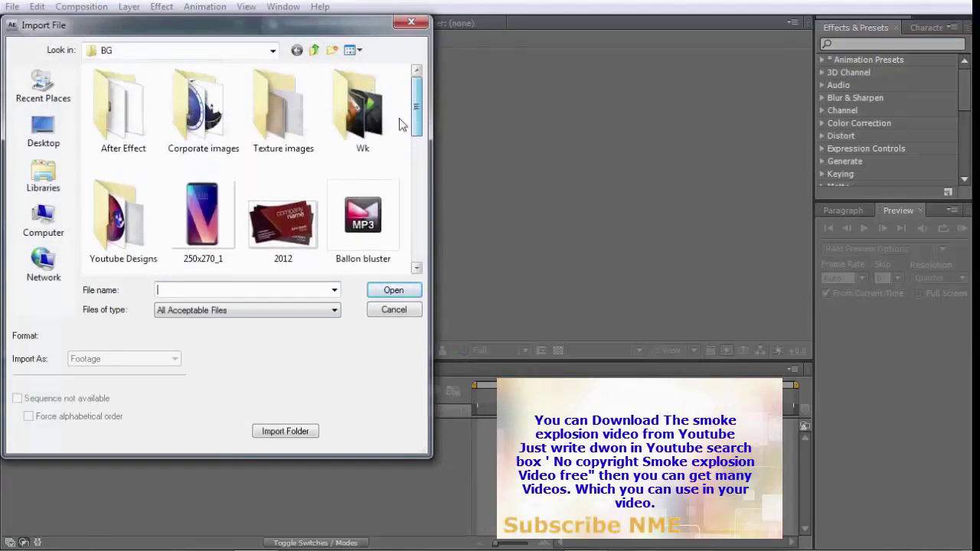
{"action": "double_click", "coordinate": [117, 218]}
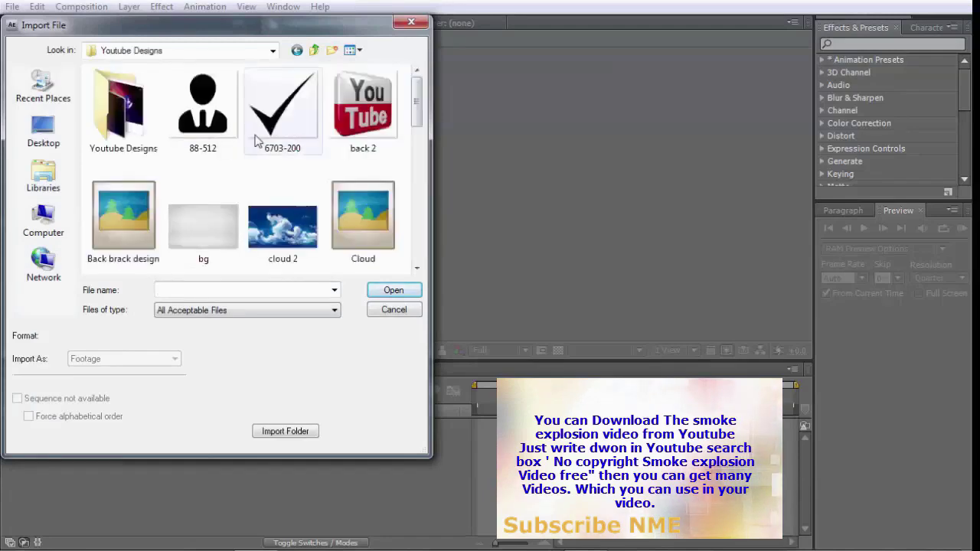
{"action": "left_click", "coordinate": [363, 103]}
{"action": "scroll", "coordinate": [417, 122], "scroll_direction": "down", "scroll_amount": 1}
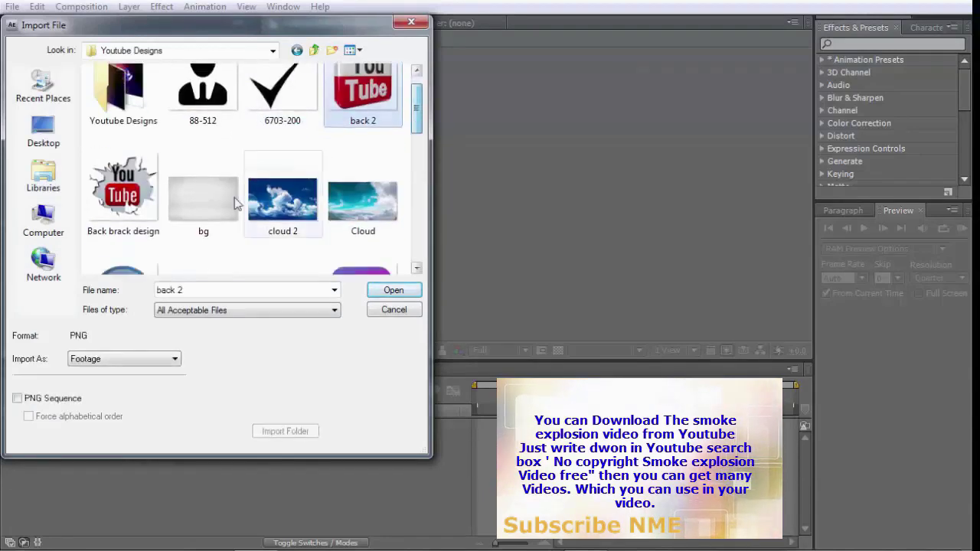
{"action": "left_click", "coordinate": [202, 201], "text": "ctrl"}
{"action": "left_click", "coordinate": [392, 289]}
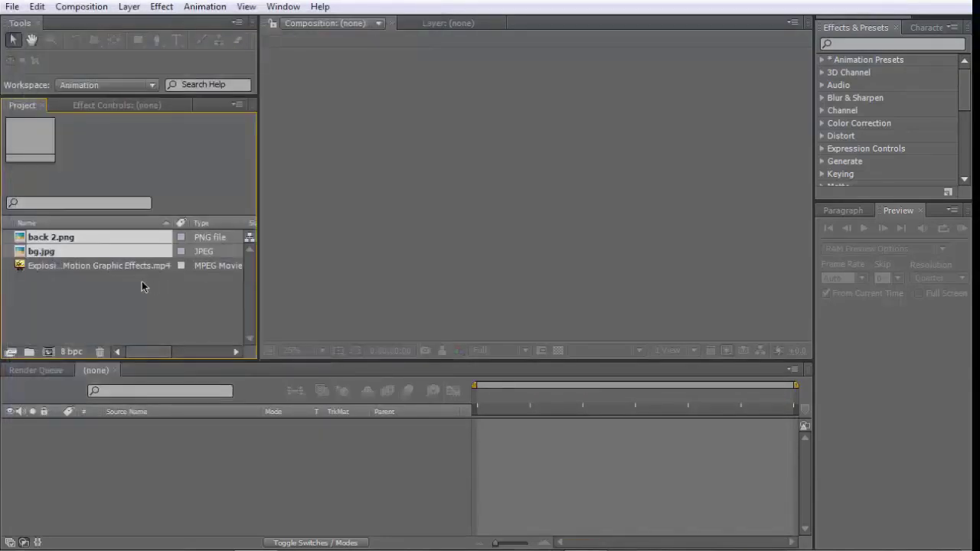
{"action": "left_click", "coordinate": [116, 285]}
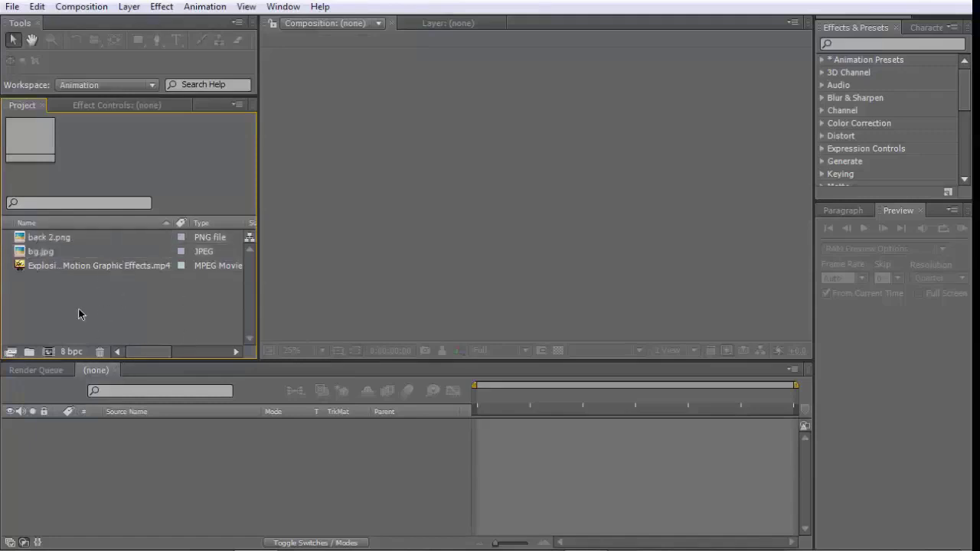
Create a 30-second 1920 x 1080 composition named Main and fill its whole frame with an enlarged bg.jpg.
{"action": "left_click", "coordinate": [46, 353]}
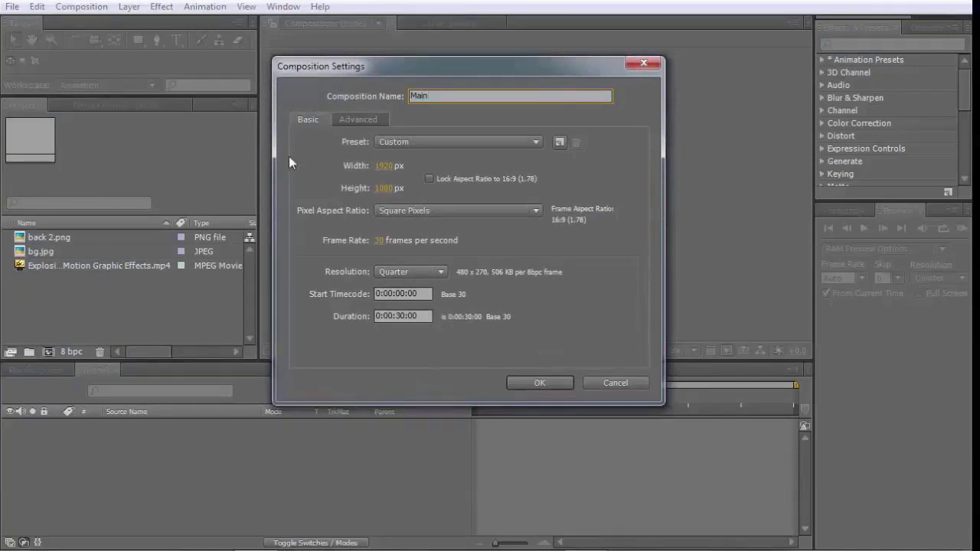
{"action": "left_click", "coordinate": [539, 383]}
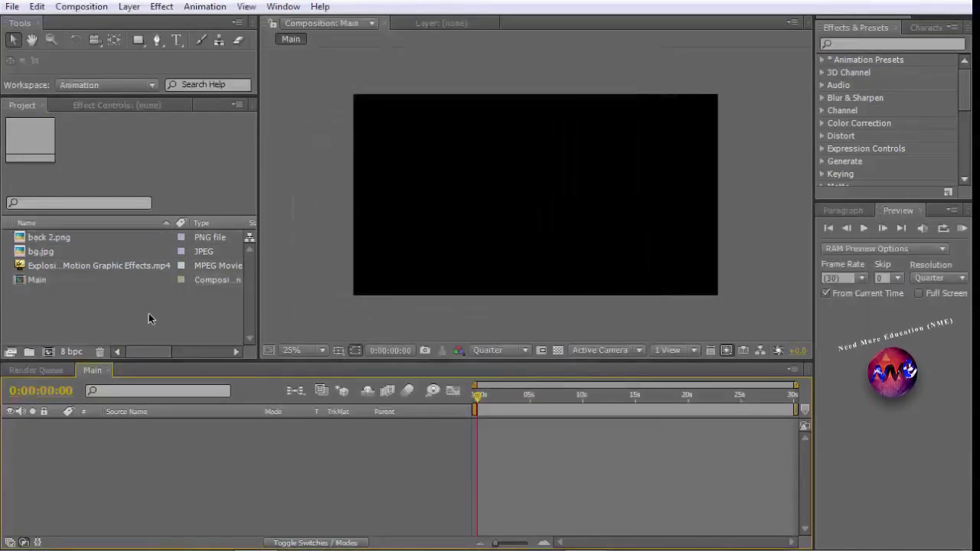
{"action": "left_click", "coordinate": [58, 252]}
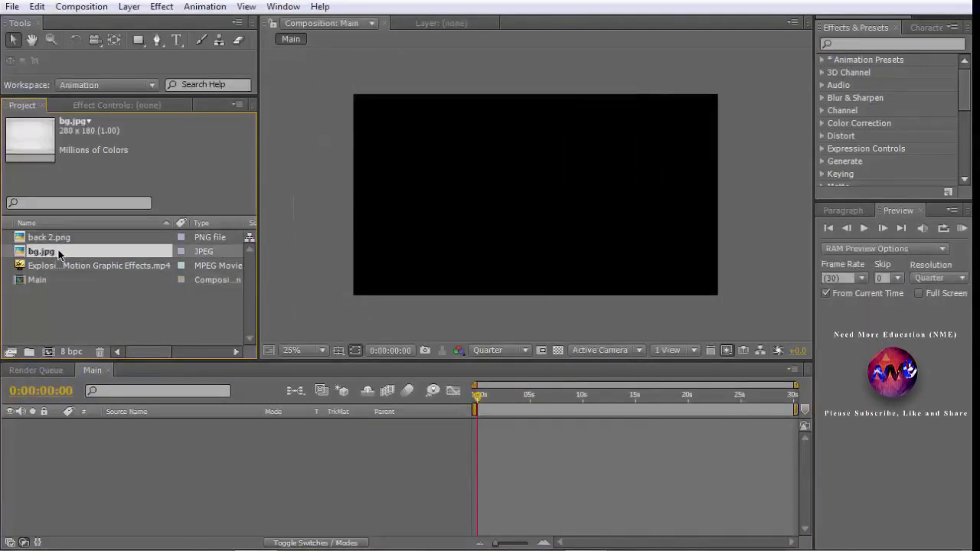
{"action": "left_click_drag", "start_coordinate": [59, 252], "coordinate": [145, 441]}
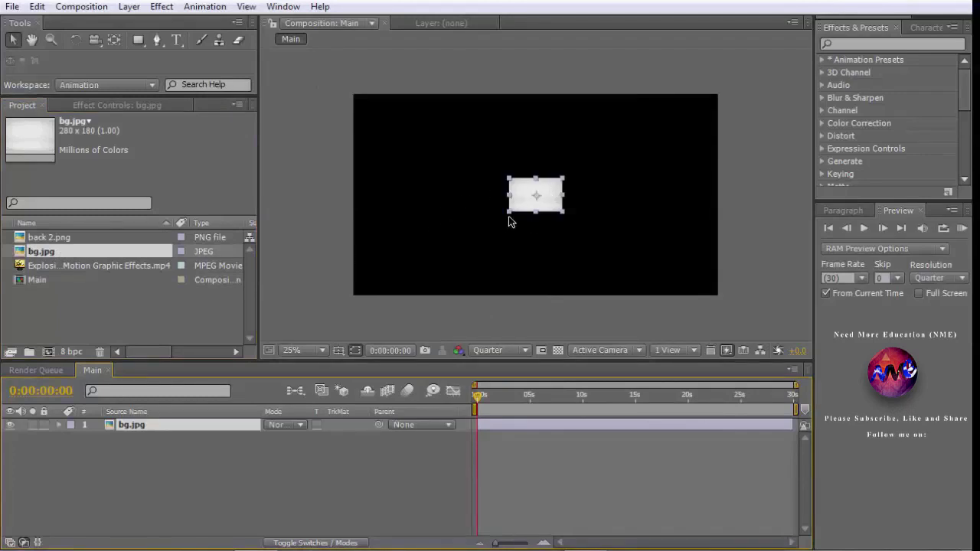
{"action": "left_click_drag", "start_coordinate": [509, 216], "coordinate": [344, 309]}
{"action": "left_click", "coordinate": [74, 266]}
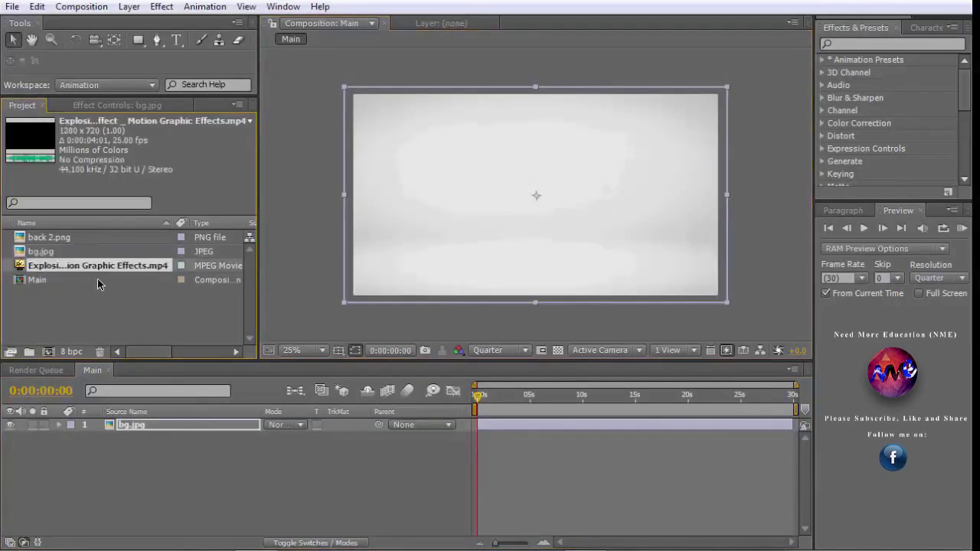
{"action": "left_click", "coordinate": [105, 333]}
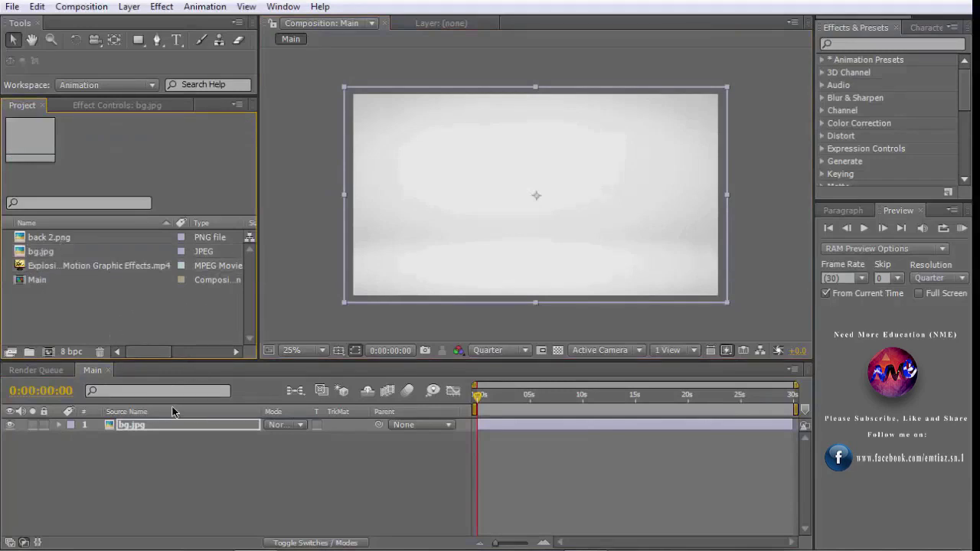
Create a 30-second 1920 x 1080 composition named Logo and add back 2.png to it as a layer.
{"action": "left_click", "coordinate": [48, 352]}
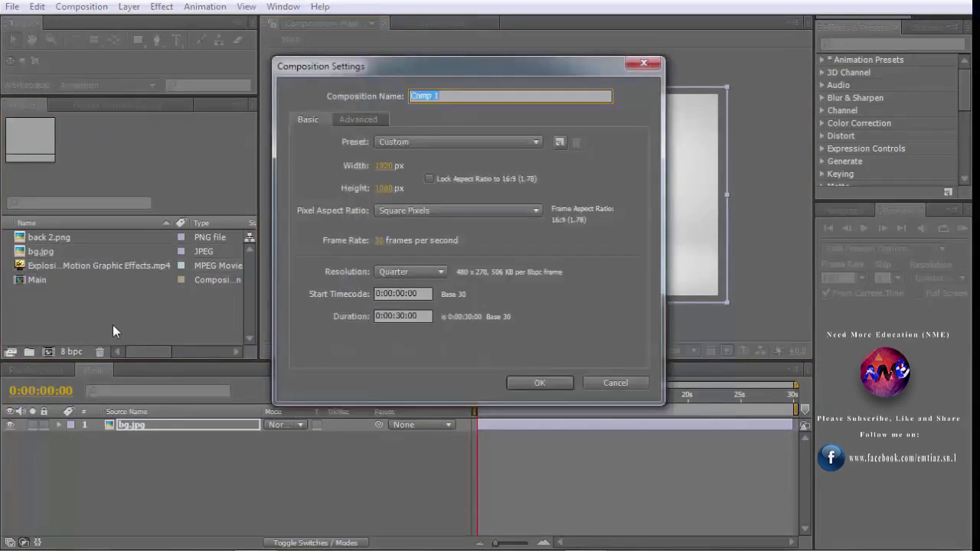
{"action": "key", "text": "Return"}
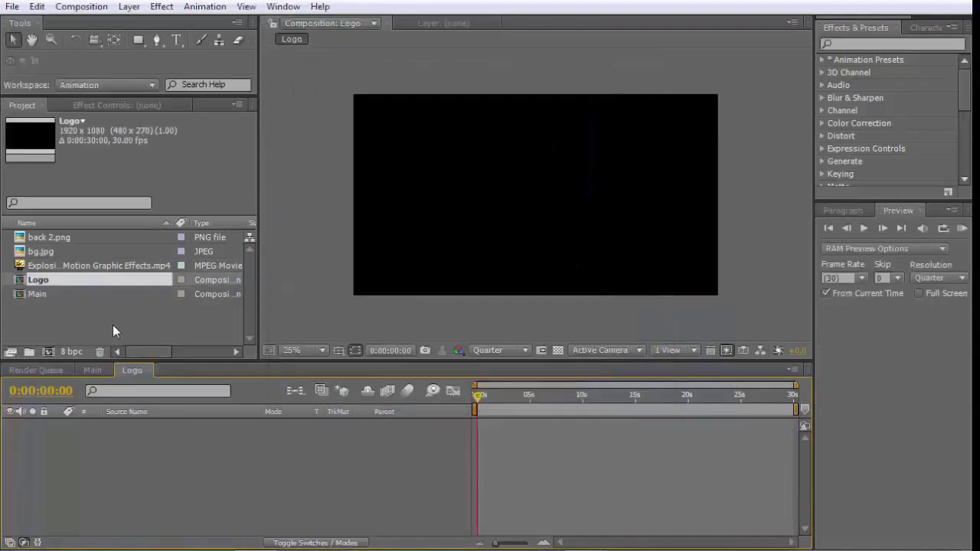
{"action": "left_click_drag", "start_coordinate": [85, 253], "coordinate": [75, 242]}
{"action": "left_click", "coordinate": [75, 242]}
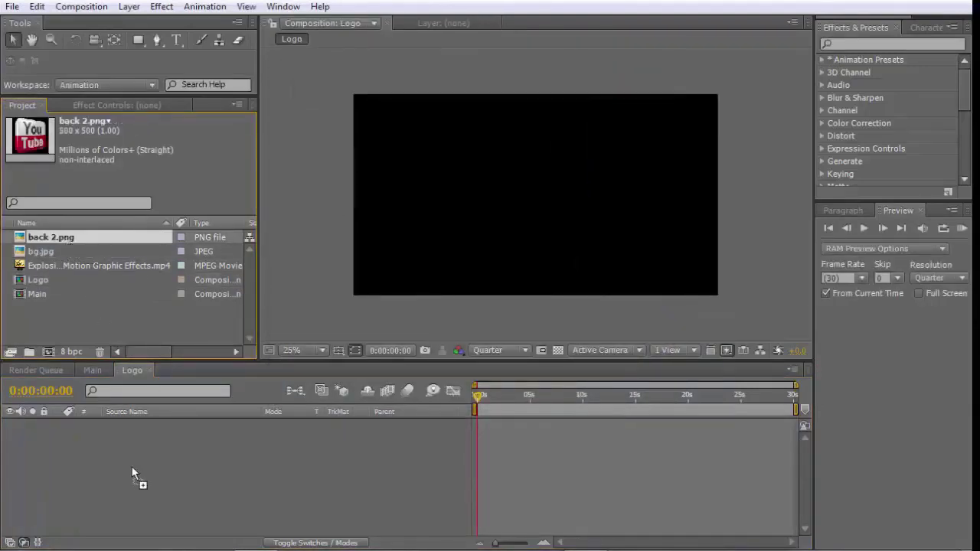
{"action": "left_click_drag", "start_coordinate": [132, 474], "coordinate": [120, 446]}
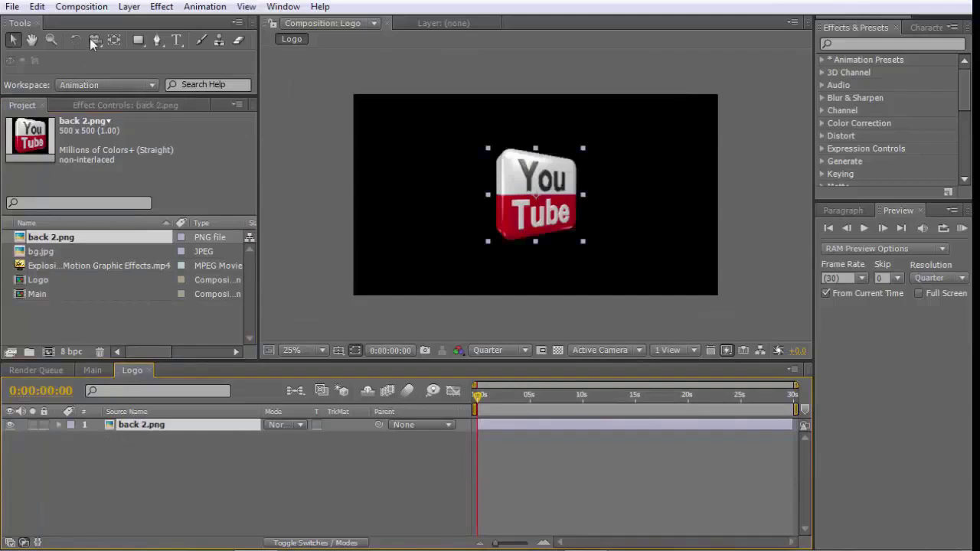
Pre-compose the back 2.png layer as Logo anim, leaving all attributes in Logo.
{"action": "left_click", "coordinate": [126, 7]}
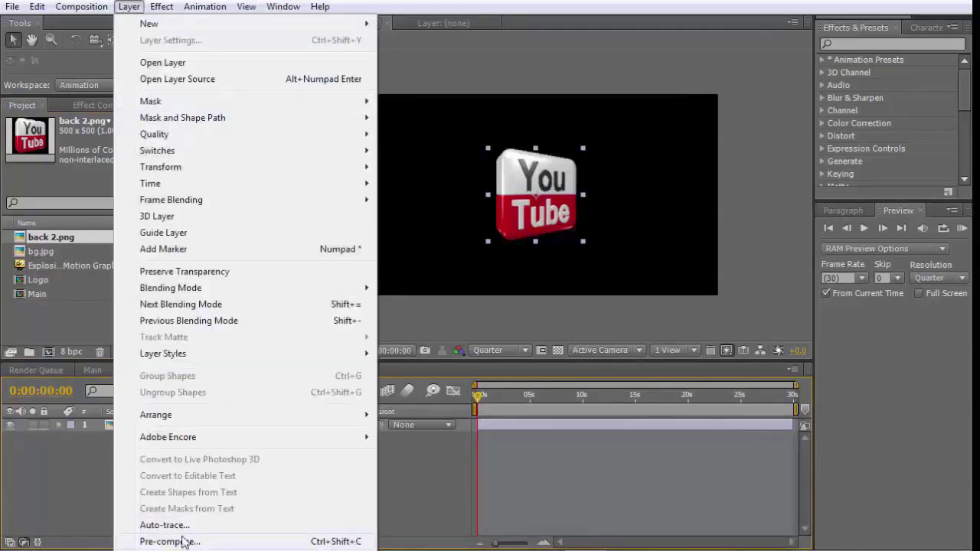
{"action": "left_click", "coordinate": [169, 542]}
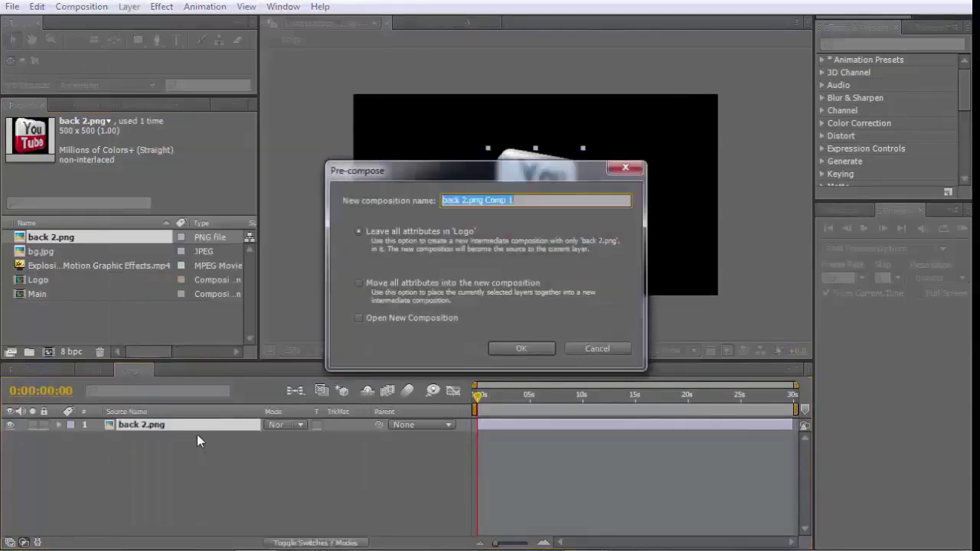
{"action": "left_click", "coordinate": [359, 231]}
{"action": "left_click", "coordinate": [518, 199]}
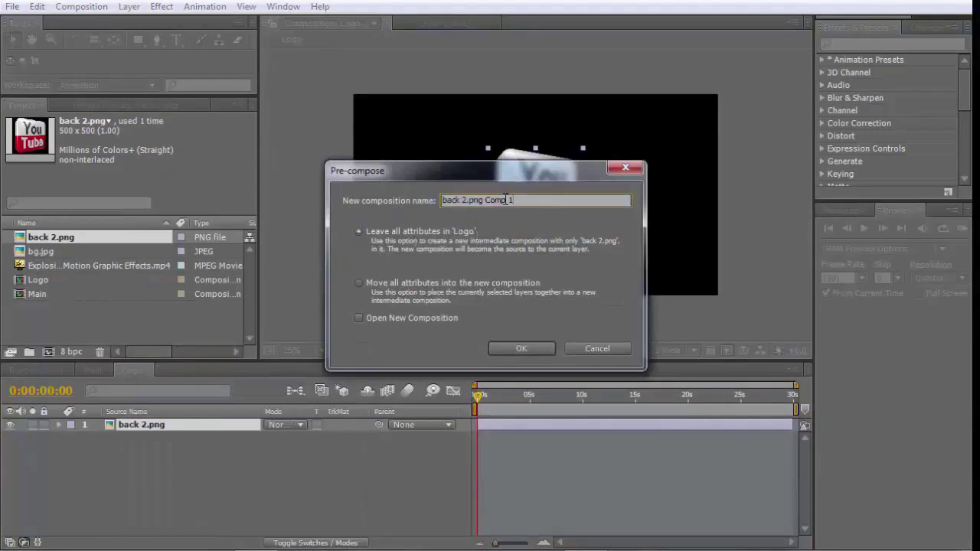
{"action": "type", "text": "Logo anim"}
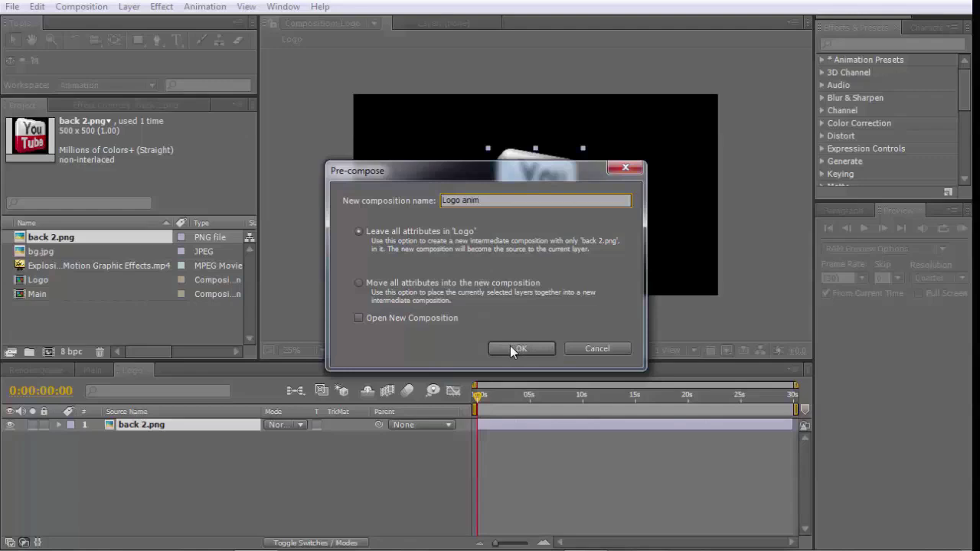
{"action": "left_click", "coordinate": [511, 349]}
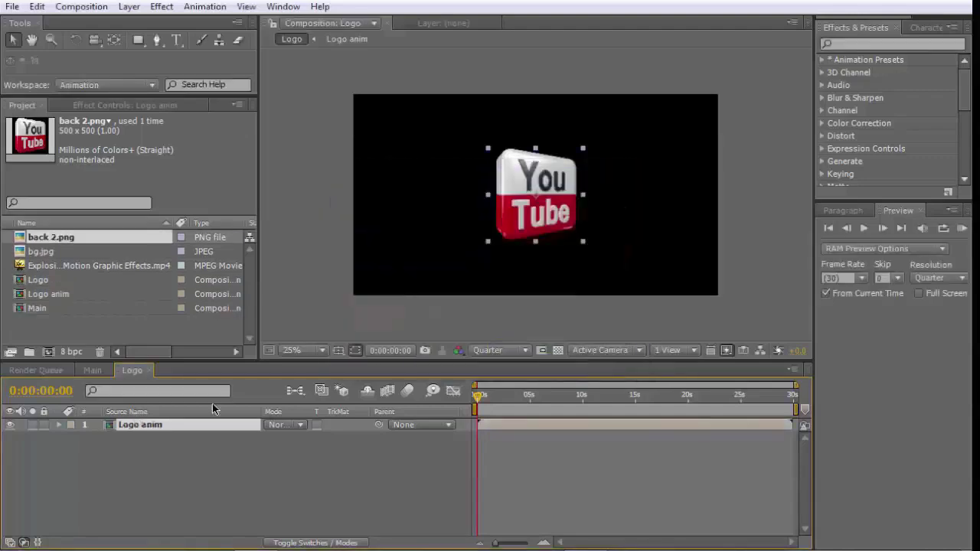
Open the Logo anim composition and set its size to 1920 px wide by 1080 px high.
{"action": "double_click", "coordinate": [135, 426]}
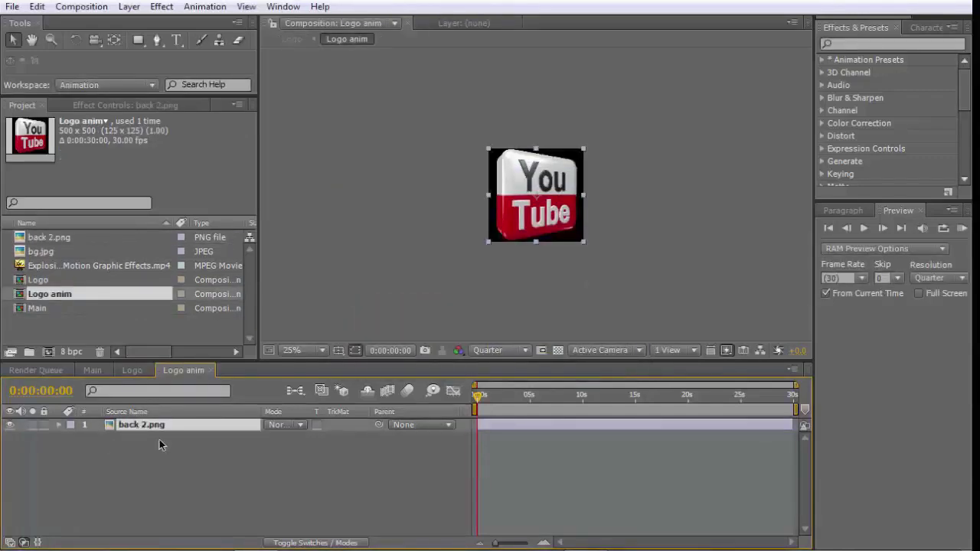
{"action": "left_click", "coordinate": [82, 7]}
{"action": "left_click", "coordinate": [114, 41]}
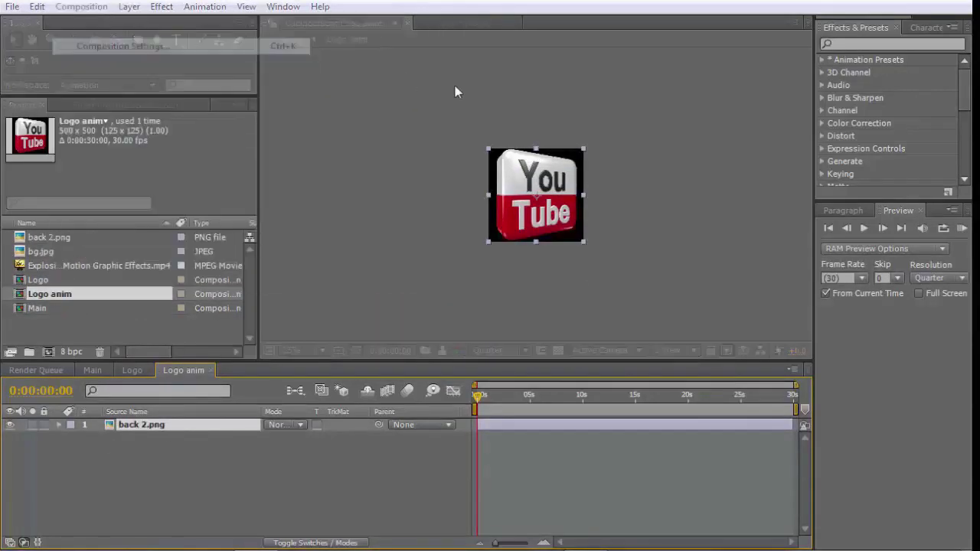
{"action": "left_click", "coordinate": [383, 167]}
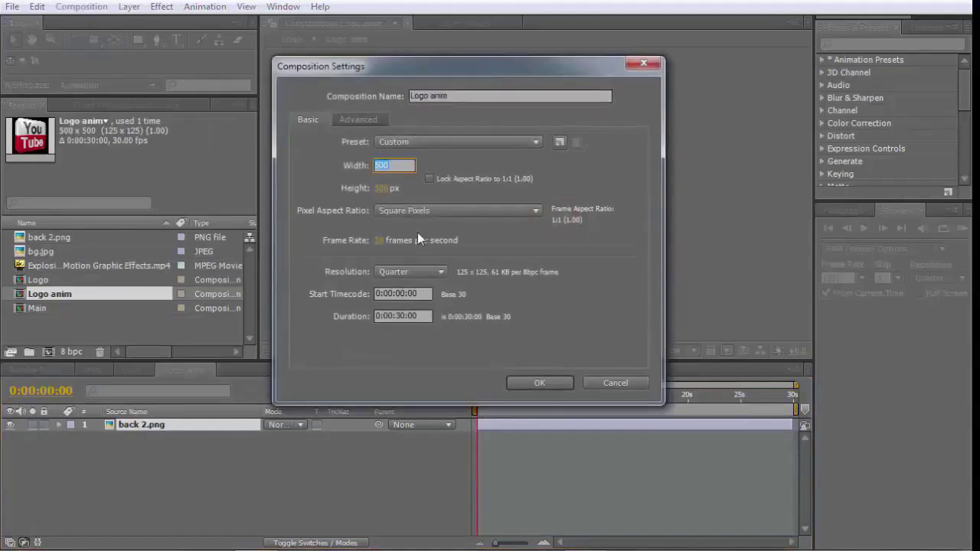
{"action": "type", "text": "1920"}
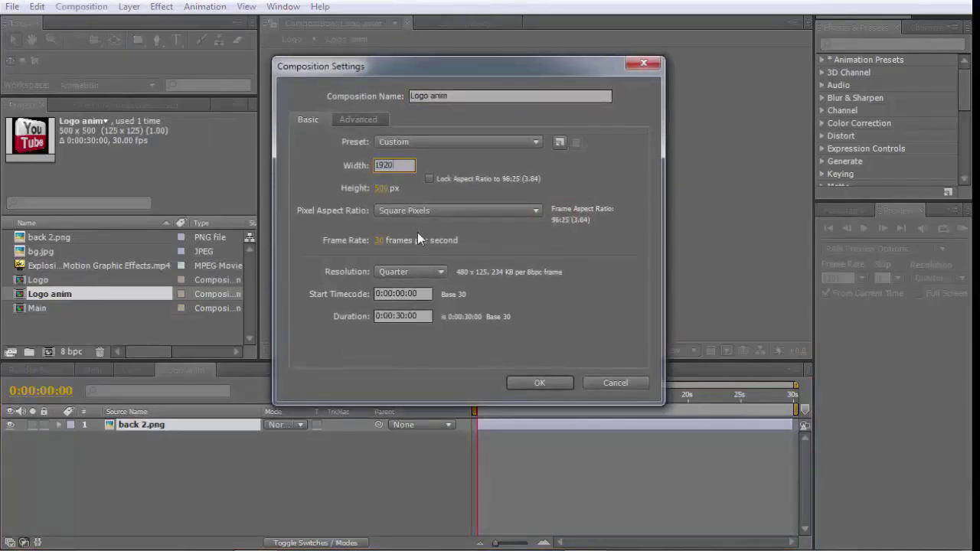
{"action": "key", "text": "Tab"}
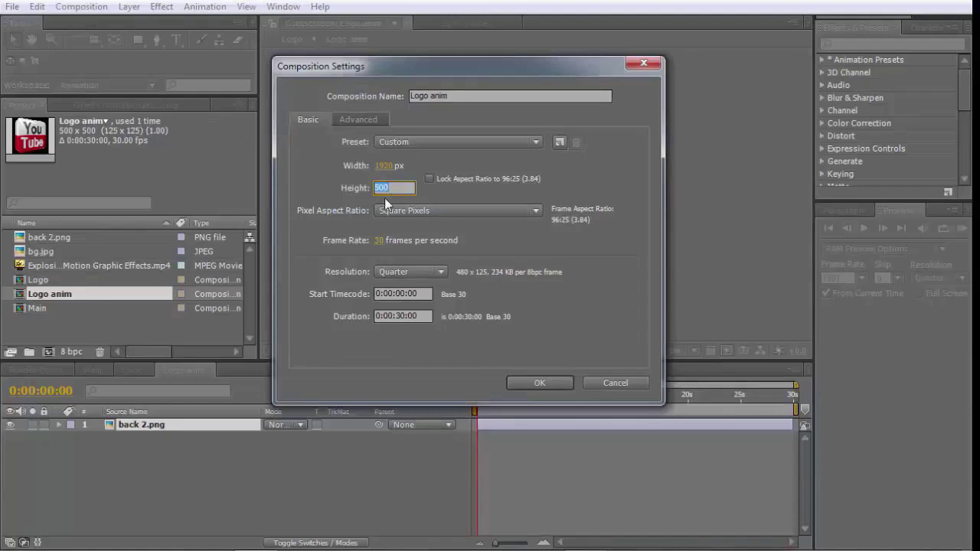
{"action": "type", "text": "1080"}
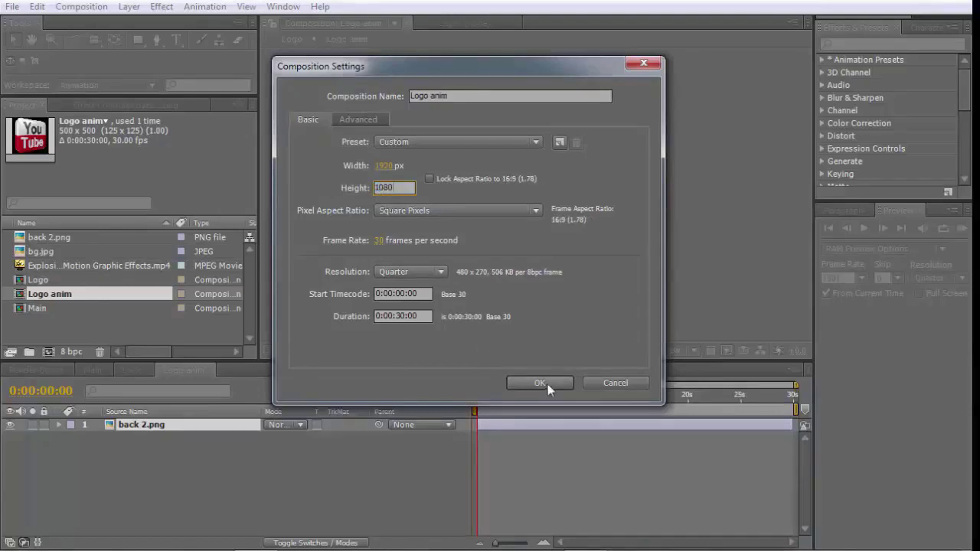
{"action": "left_click", "coordinate": [543, 385]}
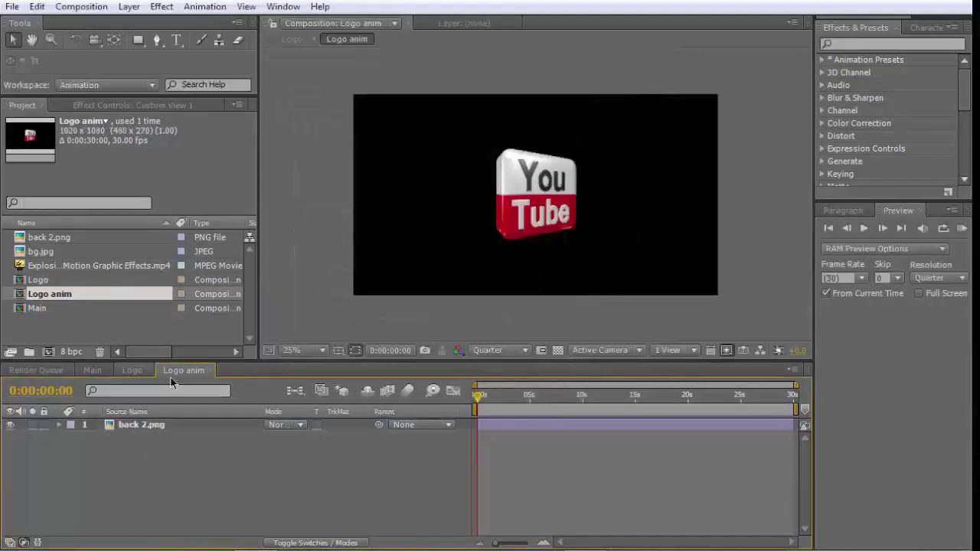
Return to the Logo composition and apply the Shatter simulation effect to the Logo anim layer.
{"action": "left_click", "coordinate": [131, 371]}
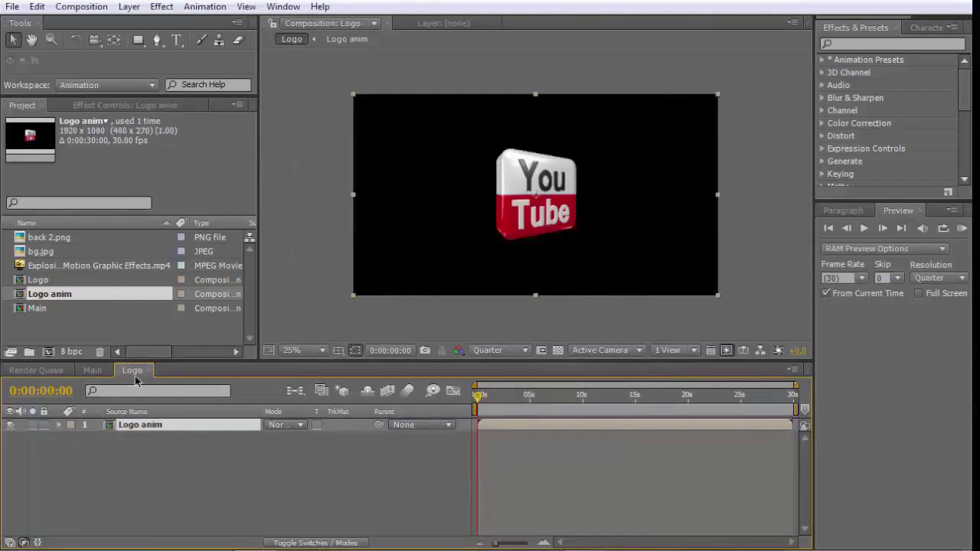
{"action": "left_click", "coordinate": [862, 44]}
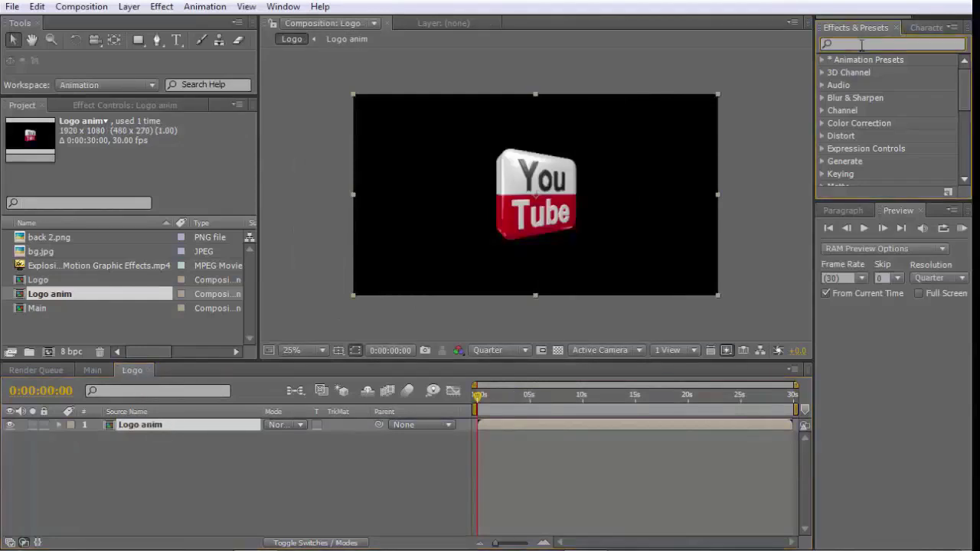
{"action": "type", "text": "SHatter"}
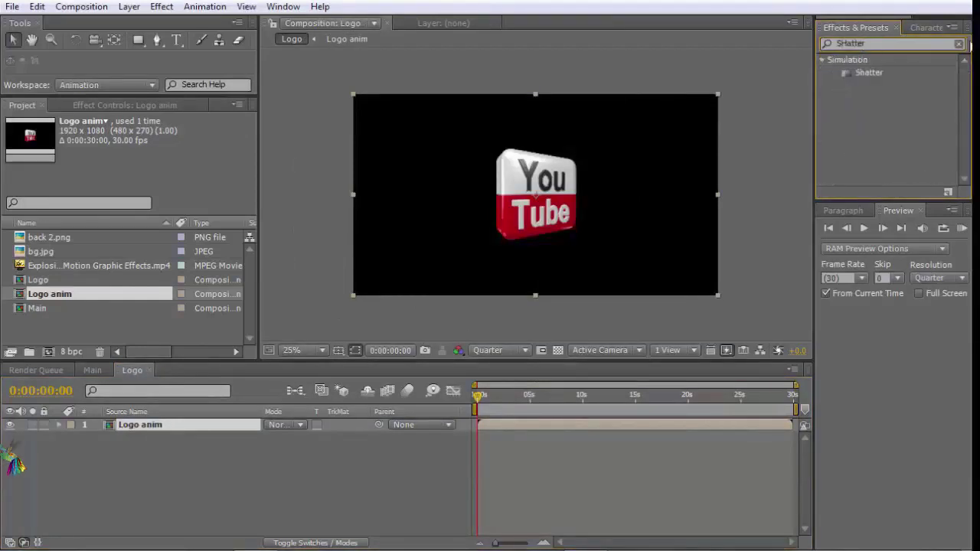
{"action": "left_click_drag", "start_coordinate": [879, 71], "coordinate": [175, 431]}
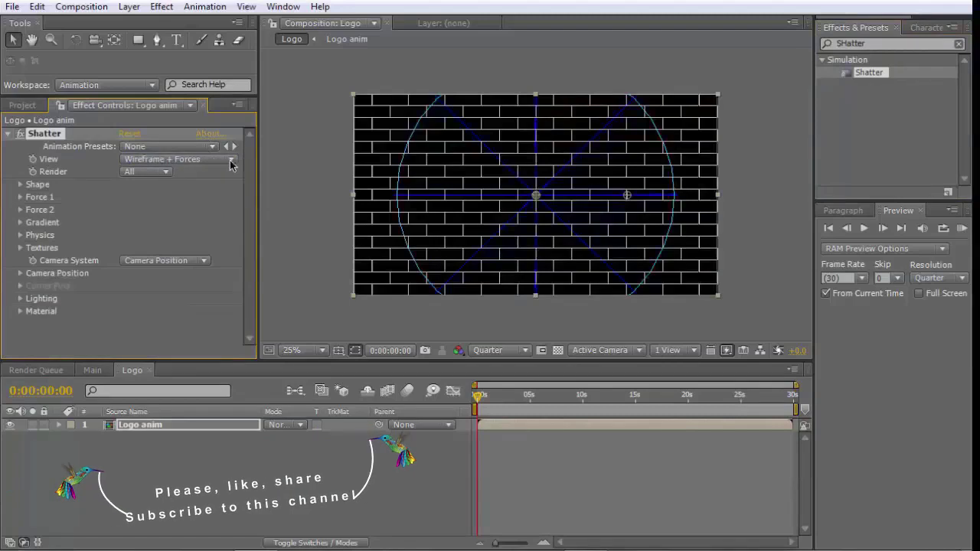
Set Shatter's view to Rendered, its shape pattern to Custom and the custom shatter map to the Logo anim layer.
{"action": "left_click", "coordinate": [231, 160]}
{"action": "left_click", "coordinate": [215, 94]}
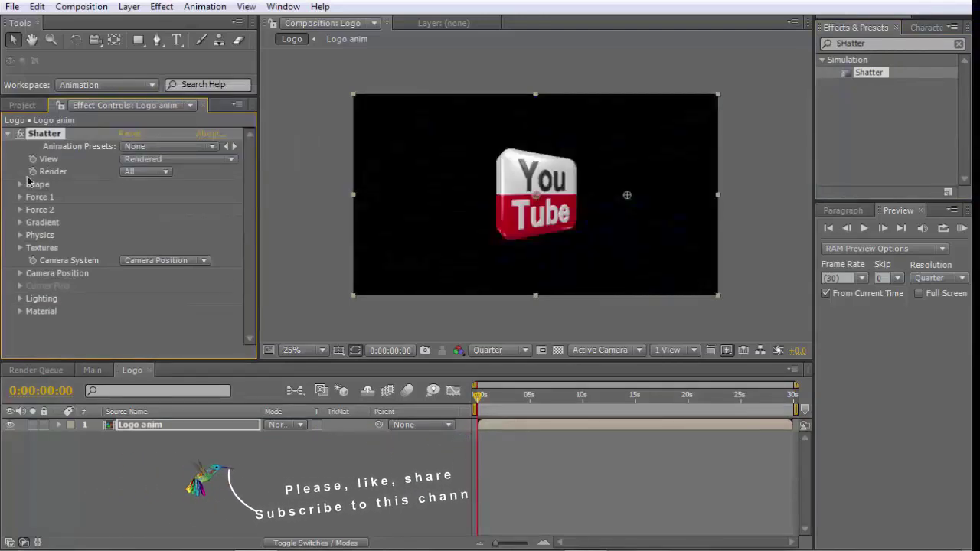
{"action": "left_click", "coordinate": [21, 184]}
{"action": "left_click", "coordinate": [161, 197]}
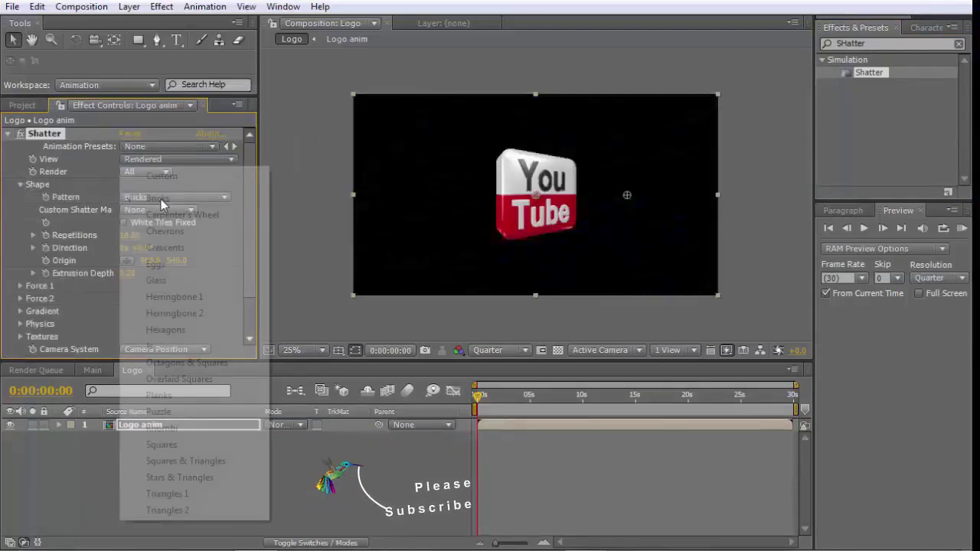
{"action": "left_click", "coordinate": [161, 177]}
{"action": "left_click", "coordinate": [170, 210]}
{"action": "left_click", "coordinate": [170, 238]}
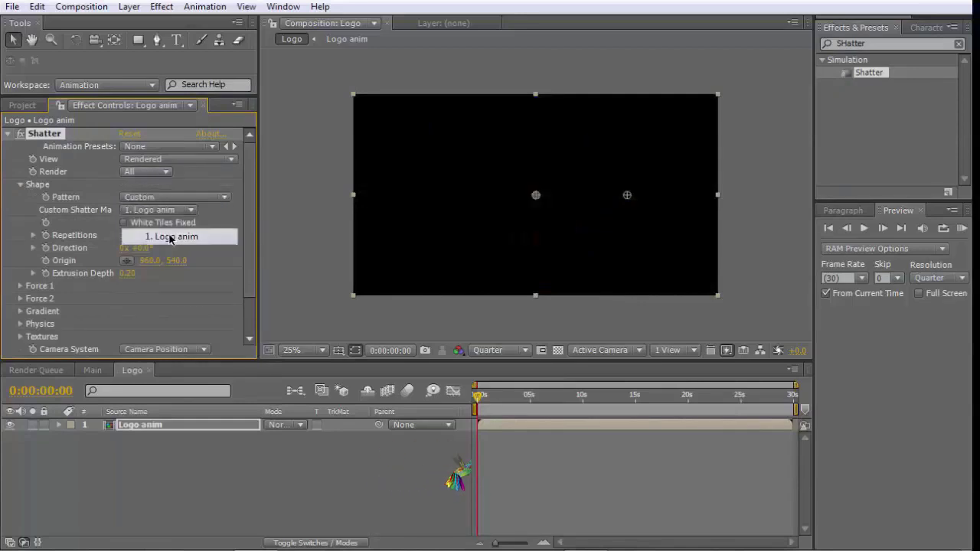
{"action": "left_click", "coordinate": [20, 185]}
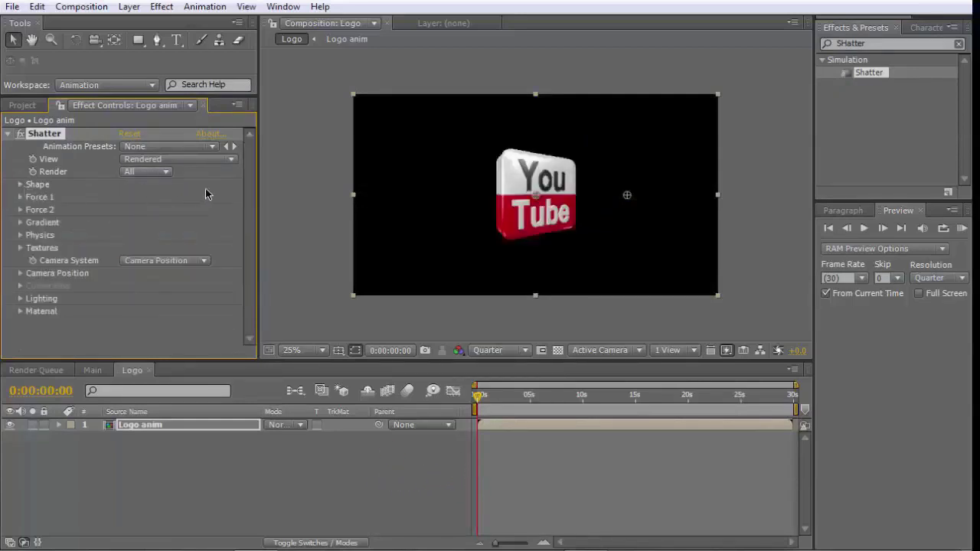
Set the Gravity in Shatter's physics settings to 0.00.
{"action": "left_click", "coordinate": [21, 235]}
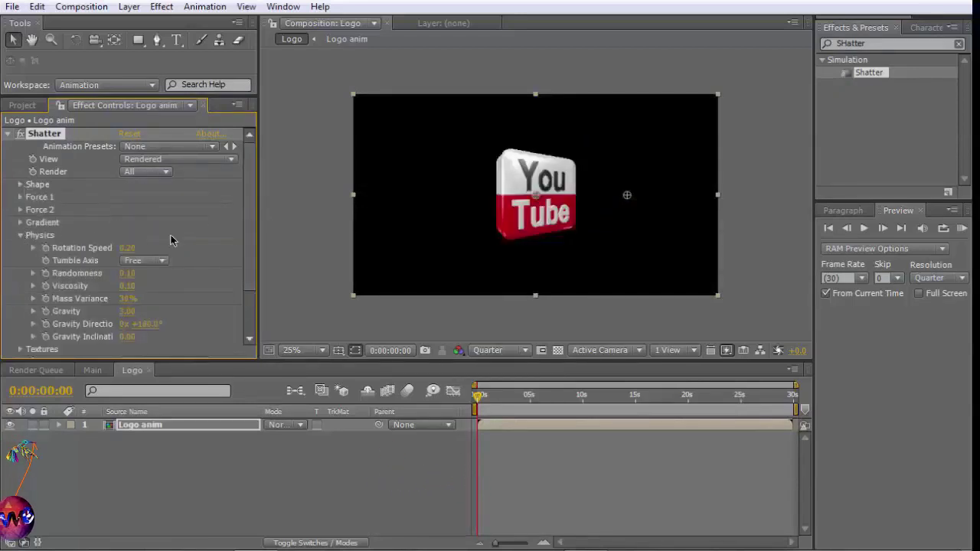
{"action": "scroll", "coordinate": [62, 253], "scroll_direction": "down", "scroll_amount": 2}
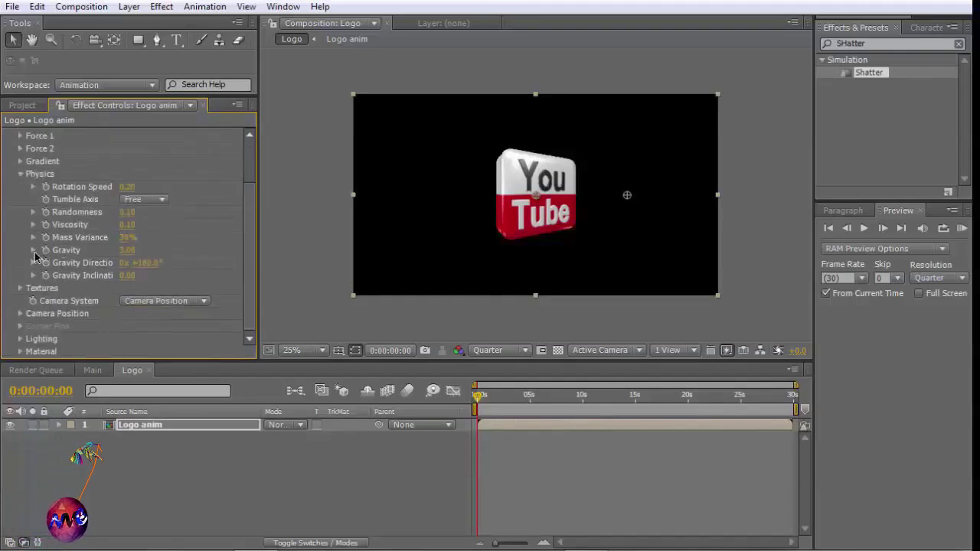
{"action": "left_click", "coordinate": [34, 251]}
{"action": "left_click_drag", "start_coordinate": [120, 250], "coordinate": [35, 250]}
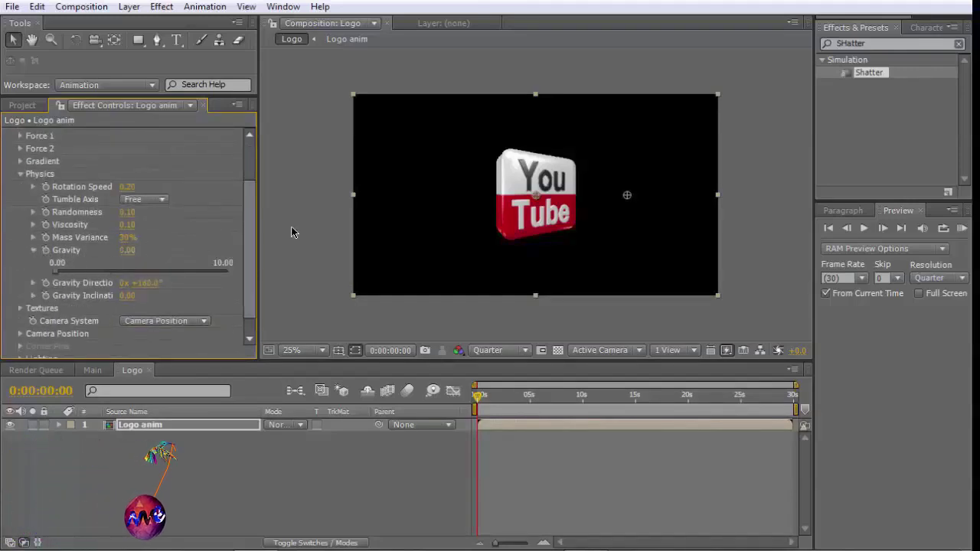
{"action": "left_click", "coordinate": [33, 250]}
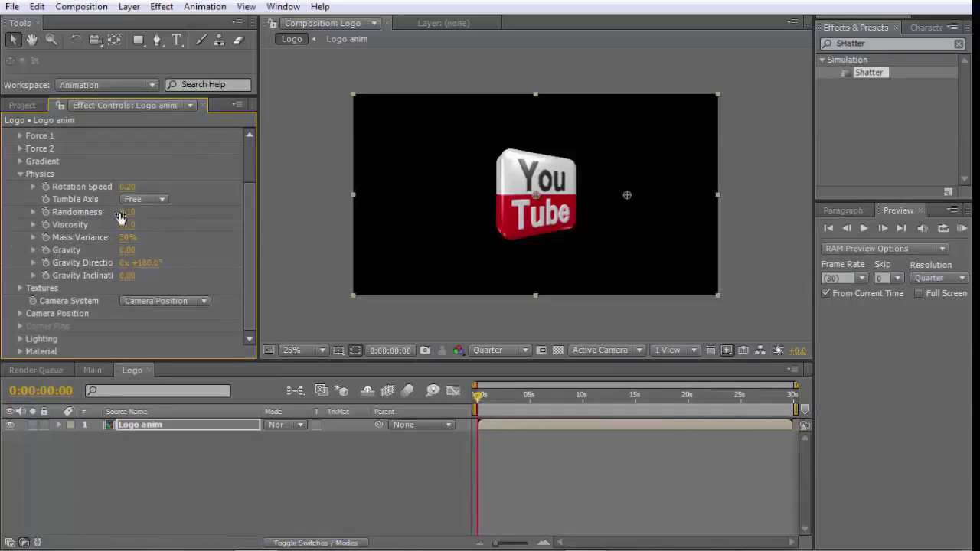
Set Shatter's physics Randomness to 0.60 and Viscosity to 0.40.
{"action": "left_click_drag", "start_coordinate": [487, 402], "coordinate": [357, 383]}
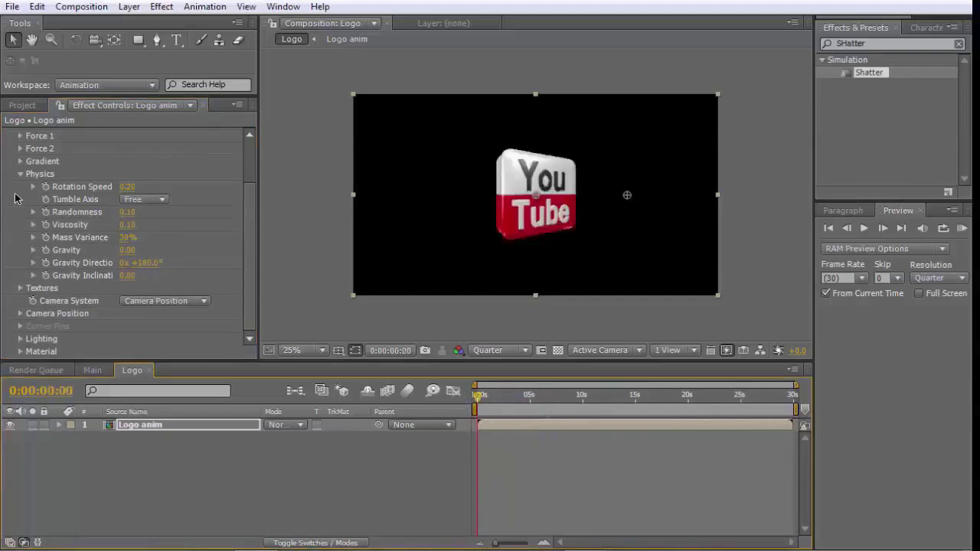
{"action": "left_click", "coordinate": [128, 214]}
{"action": "type", "text": "0."}
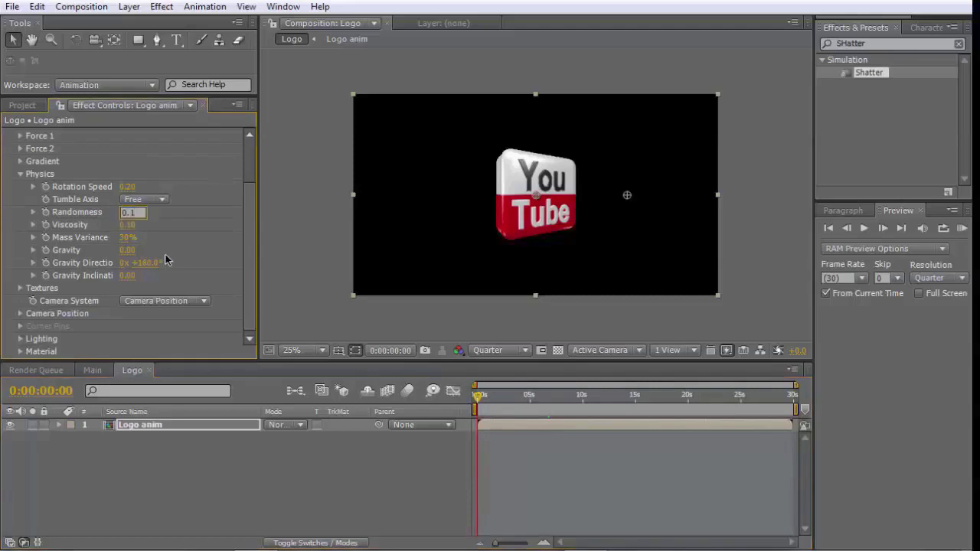
{"action": "type", "text": "60"}
{"action": "key", "text": "Tab"}
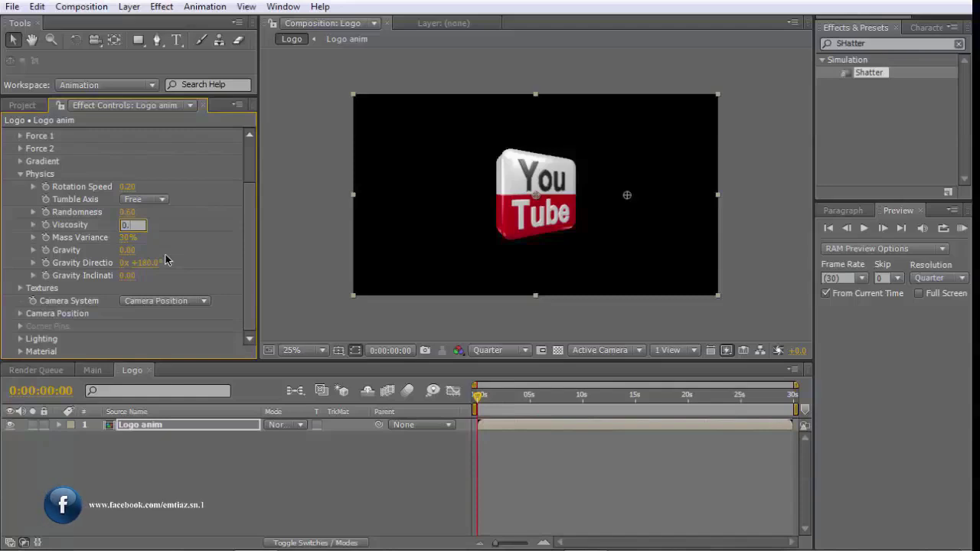
{"action": "left_click", "coordinate": [249, 262]}
Enable keyframing for the Shatter camera's Y Rotation and Z Position at 0 seconds, set Z Position to 2.02, and preview the animation.
{"action": "left_click", "coordinate": [20, 314]}
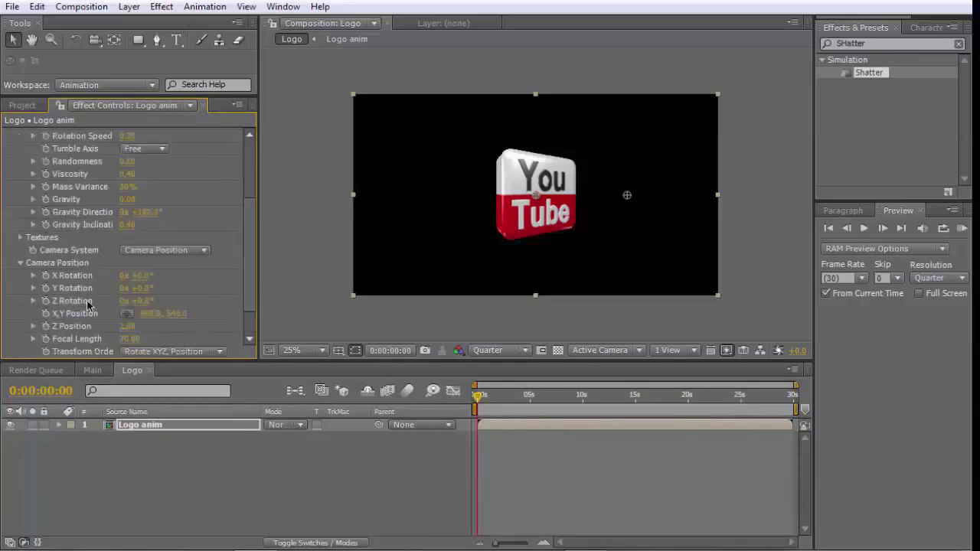
{"action": "left_click", "coordinate": [46, 289]}
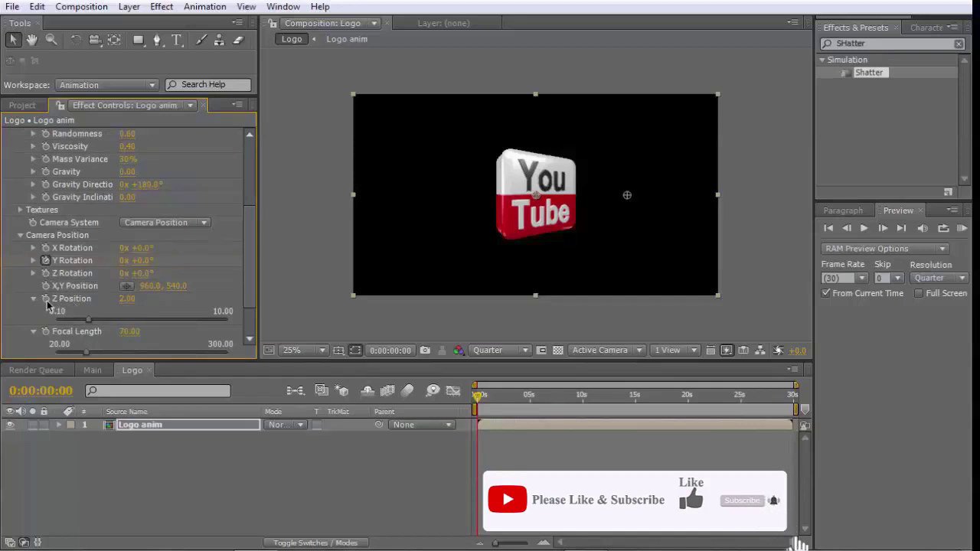
{"action": "left_click", "coordinate": [46, 300]}
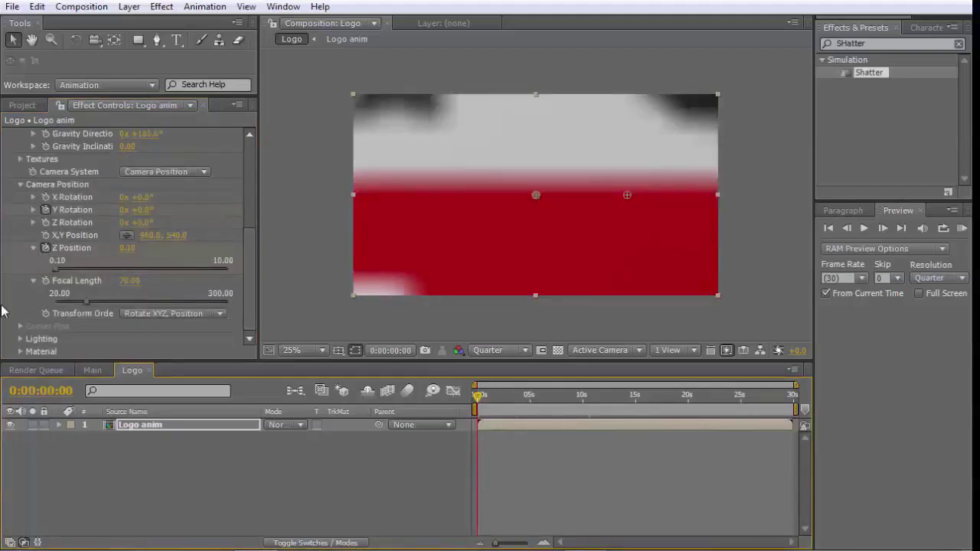
{"action": "left_click_drag", "start_coordinate": [54, 271], "coordinate": [77, 273]}
{"action": "key", "text": "space"}
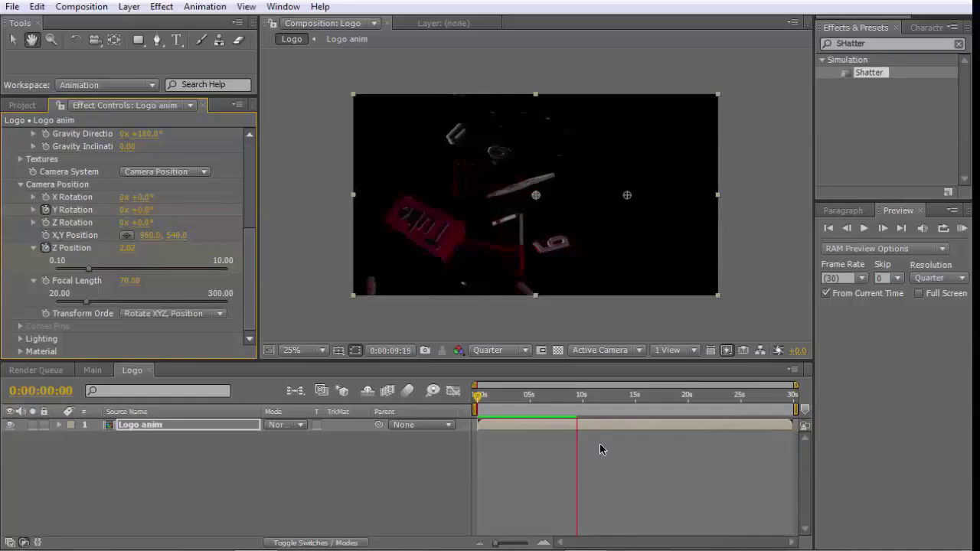
{"action": "key", "text": "space"}
Reveal the Logo anim layer's keyframes, add a Z Position keyframe of 0.10 at 0:00:09:26, and preview the result.
{"action": "key", "text": "u"}
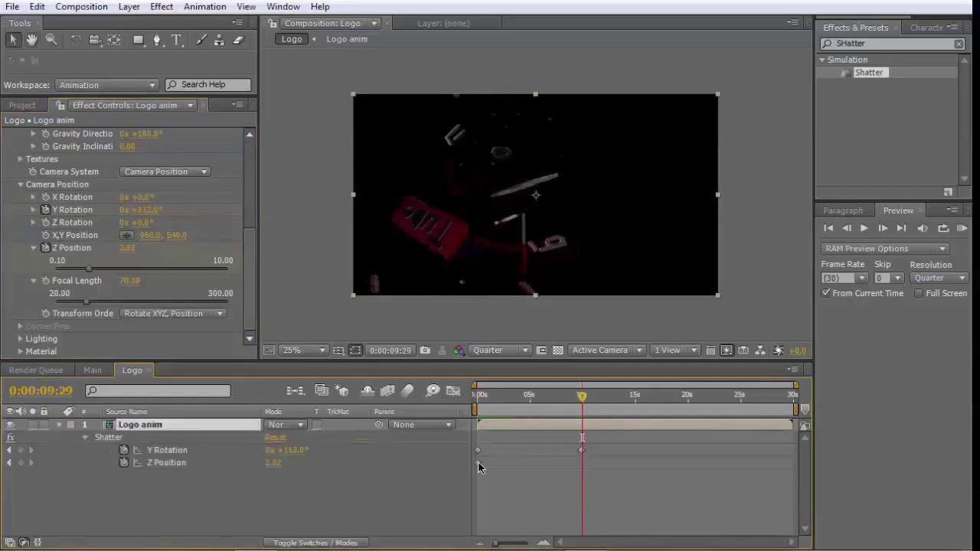
{"action": "mouse_move", "coordinate": [582, 400]}
{"action": "left_mouse_down"}
{"action": "mouse_move", "coordinate": [476, 403]}
{"action": "mouse_move", "coordinate": [584, 402]}
{"action": "left_mouse_up"}
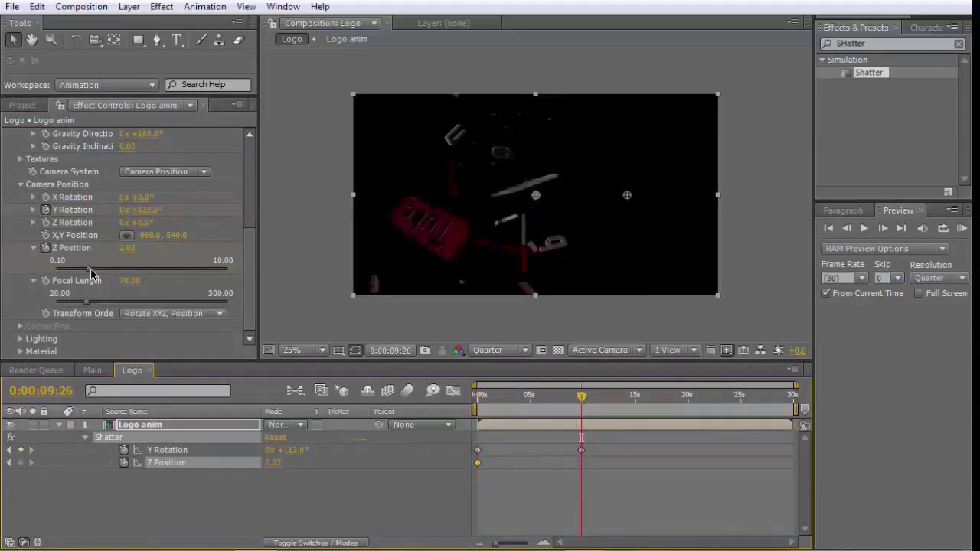
{"action": "left_click_drag", "start_coordinate": [90, 269], "coordinate": [54, 270]}
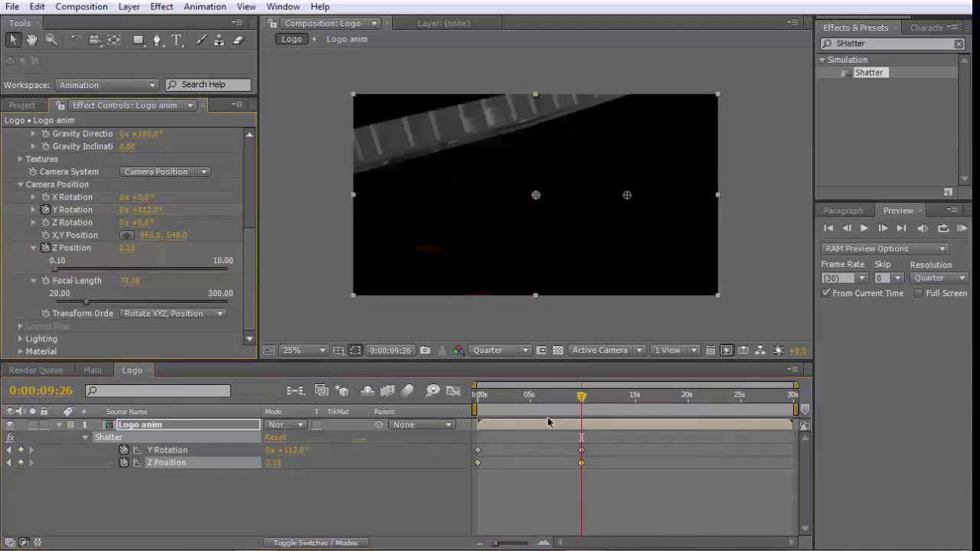
{"action": "left_click_drag", "start_coordinate": [582, 399], "coordinate": [366, 467]}
{"action": "key", "text": "space"}
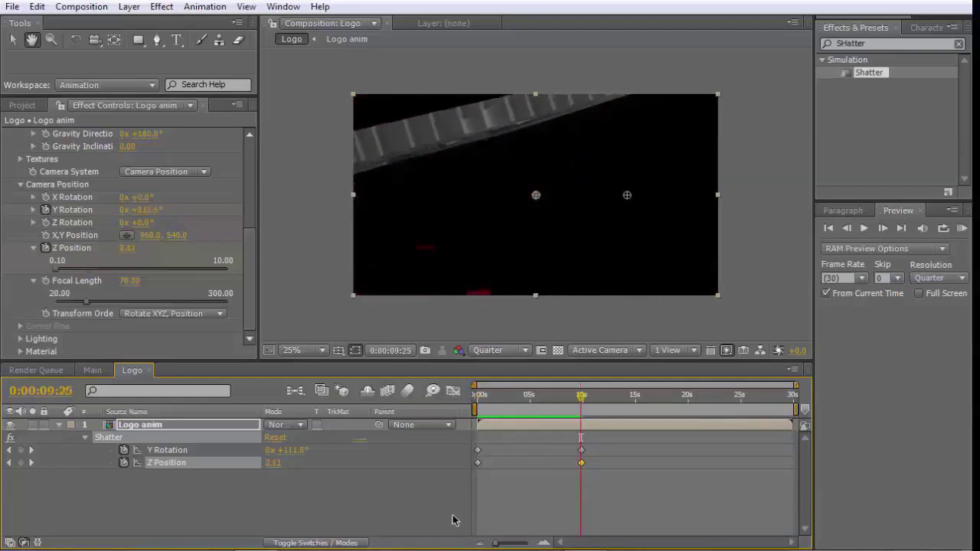
{"action": "key", "text": "space"}
{"action": "left_click", "coordinate": [61, 425]}
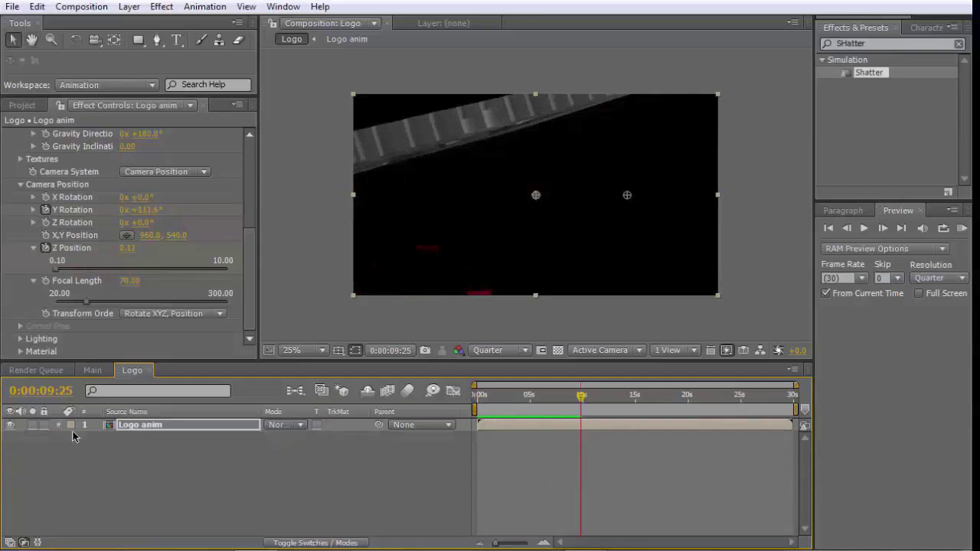
Add the Logo composition above bg.jpg in the Main composition and scrub to 0:00:10:01 to check it.
{"action": "left_click", "coordinate": [92, 370]}
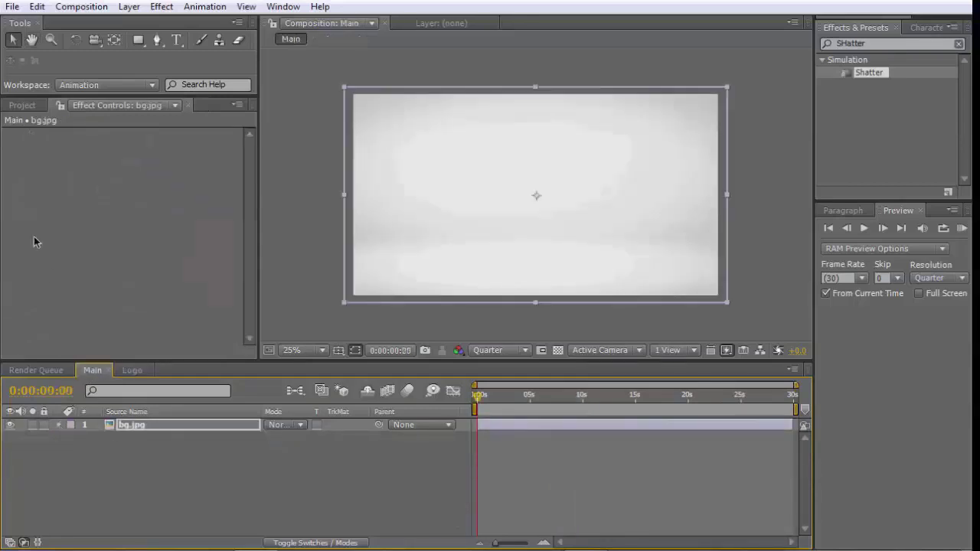
{"action": "left_click", "coordinate": [23, 105]}
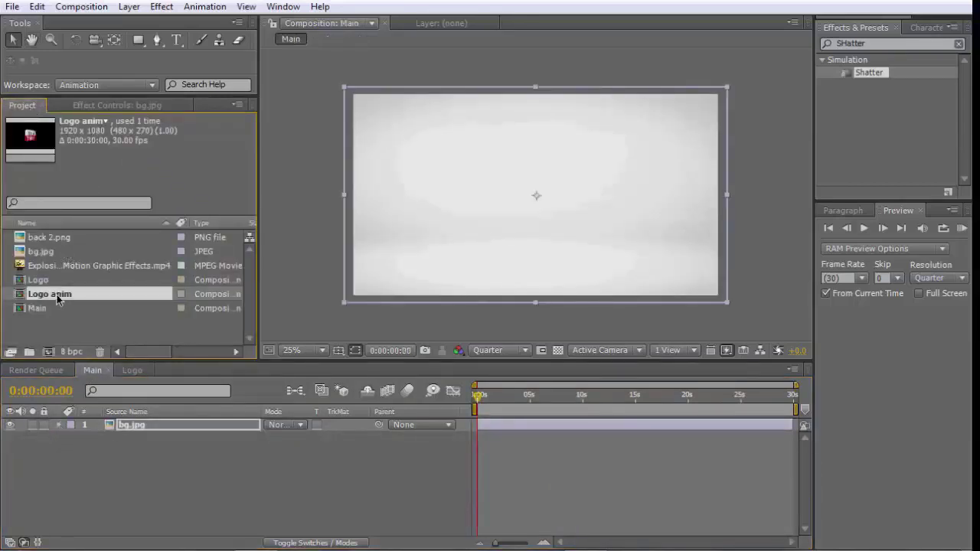
{"action": "left_click_drag", "start_coordinate": [55, 287], "coordinate": [138, 437]}
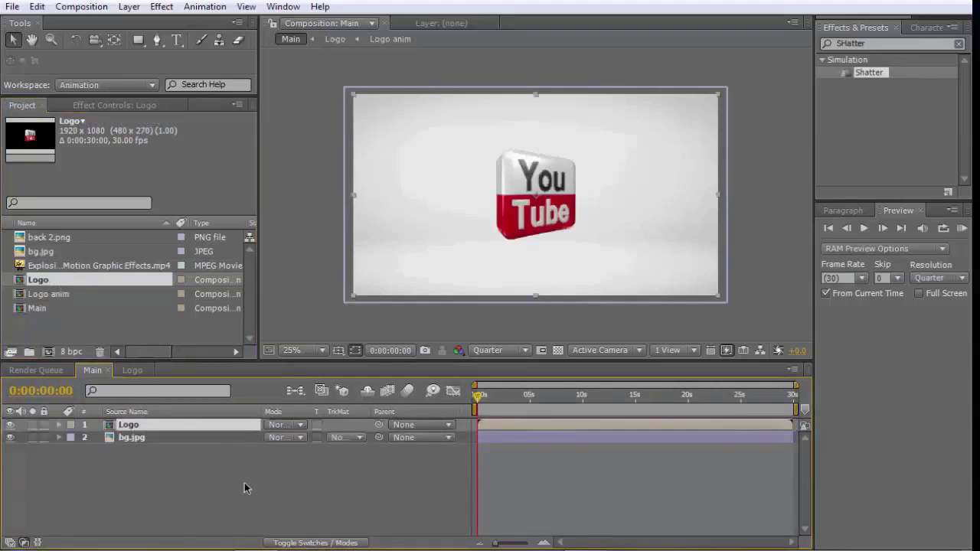
{"action": "left_click_drag", "start_coordinate": [478, 400], "coordinate": [584, 397]}
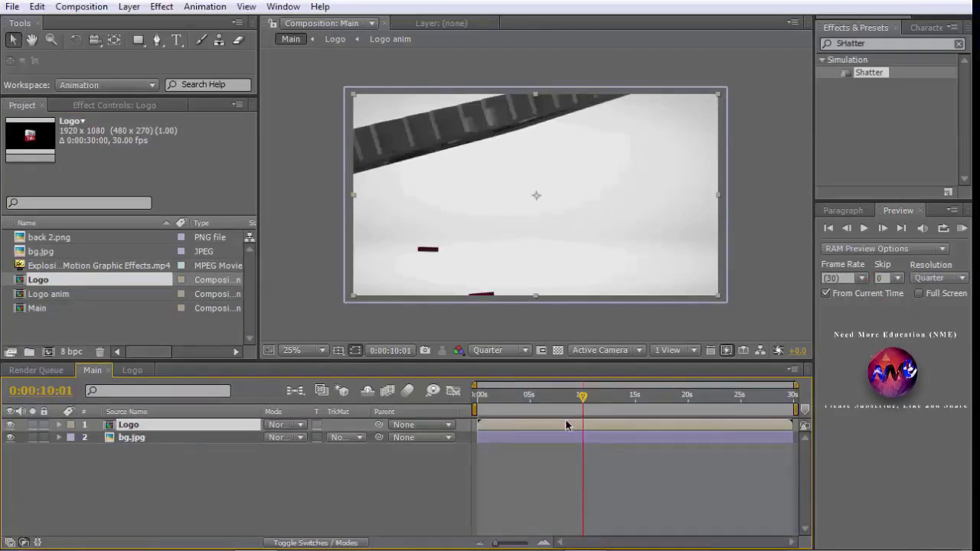
{"action": "left_click", "coordinate": [164, 439]}
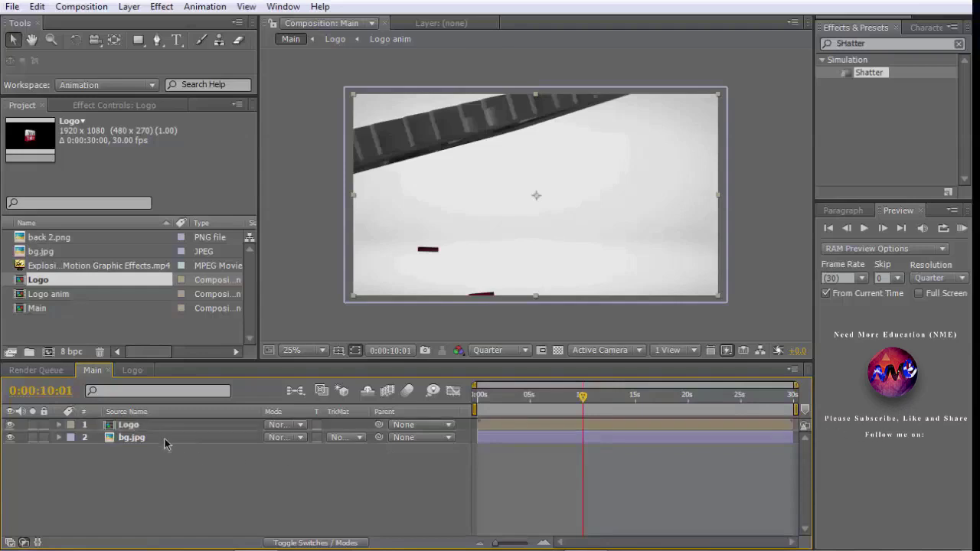
{"action": "left_click", "coordinate": [167, 459]}
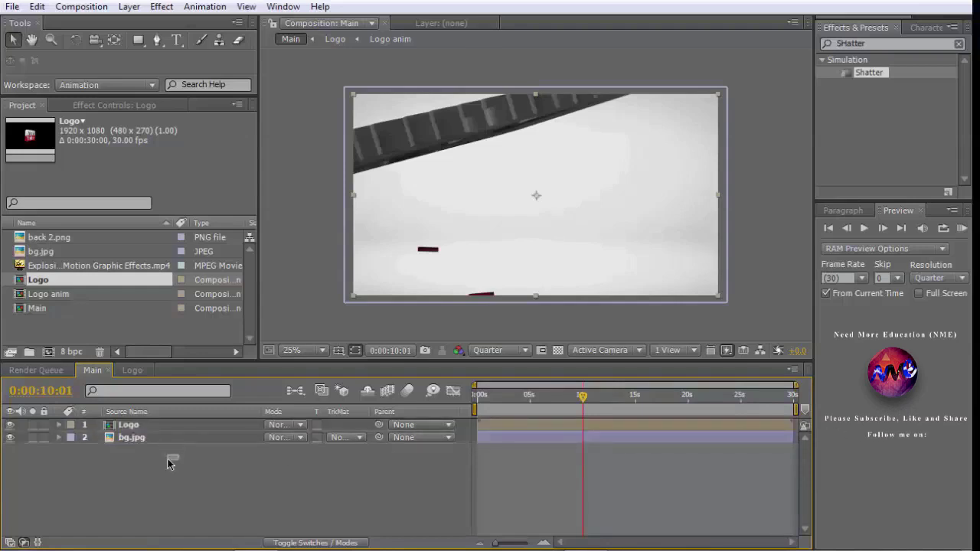
{"action": "left_click", "coordinate": [196, 423]}
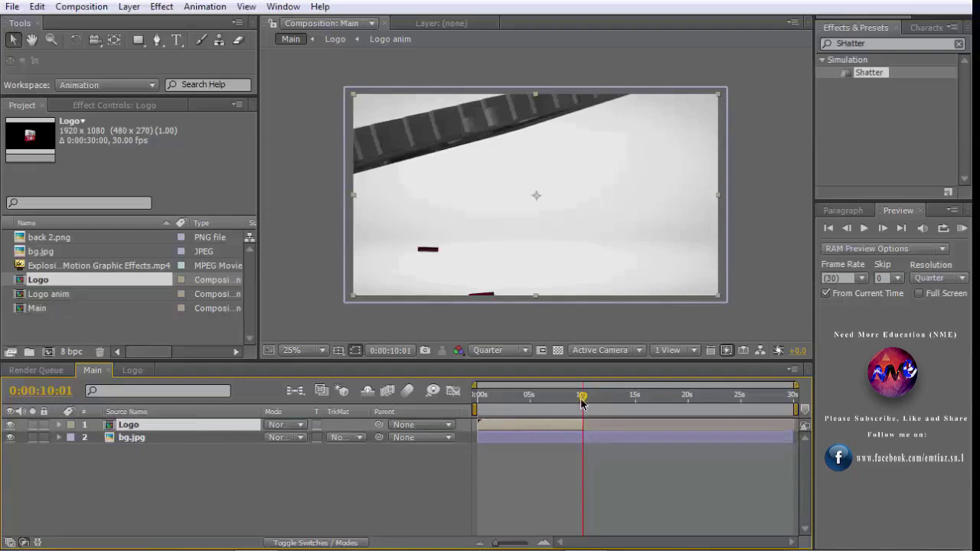
Create a 30-second 1920 x 1080 composition named Logo scaling.
{"action": "double_click", "coordinate": [244, 423]}
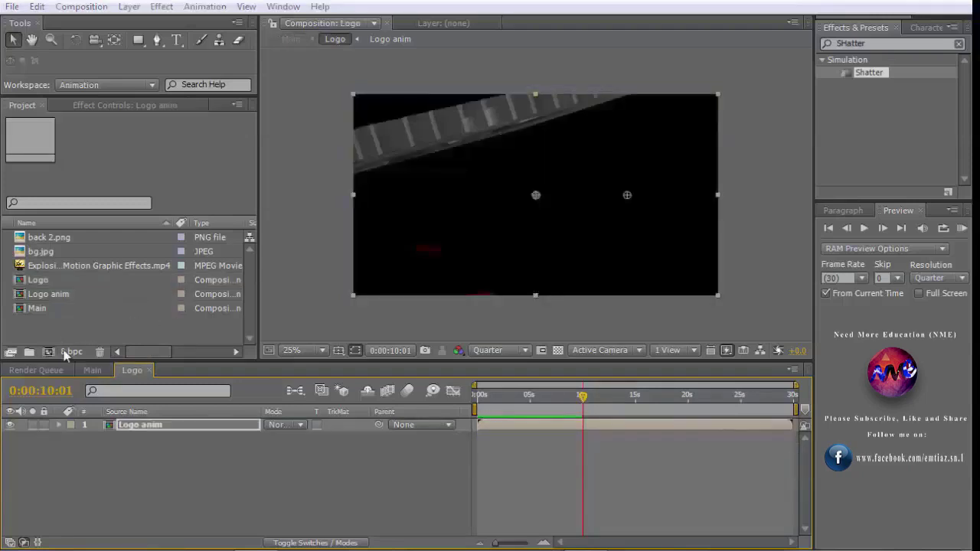
{"action": "key", "text": "ctrl+k"}
{"action": "type", "text": "Log"}
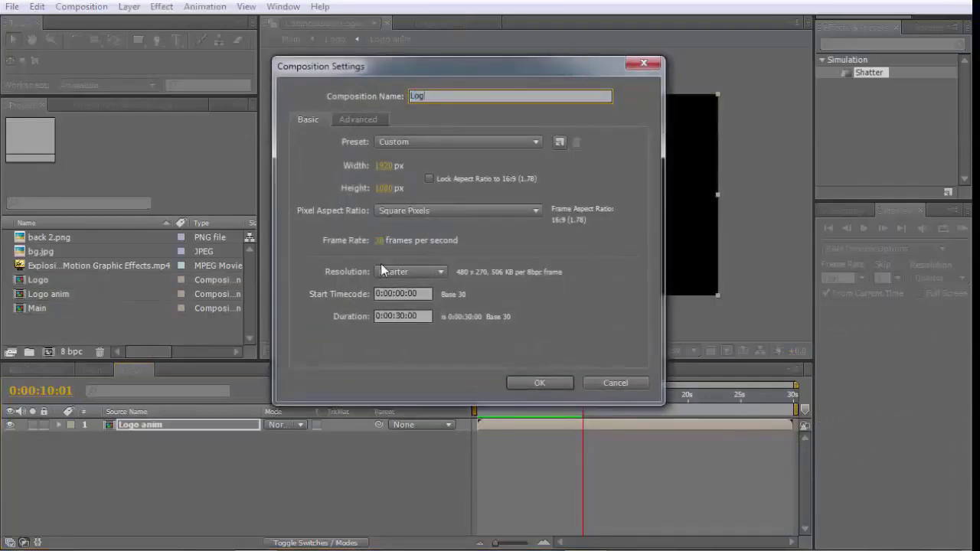
{"action": "type", "text": "o "}
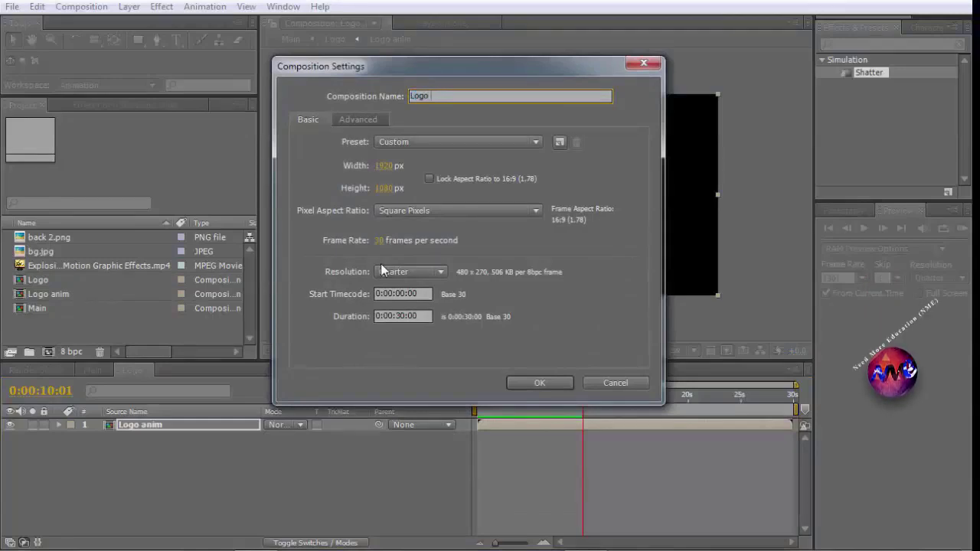
{"action": "type", "text": "scaling"}
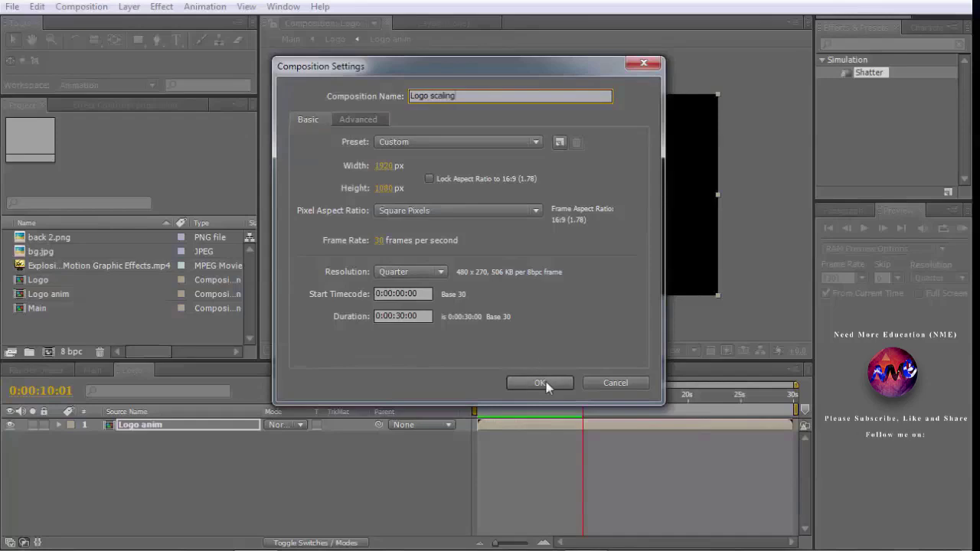
{"action": "left_click", "coordinate": [541, 383]}
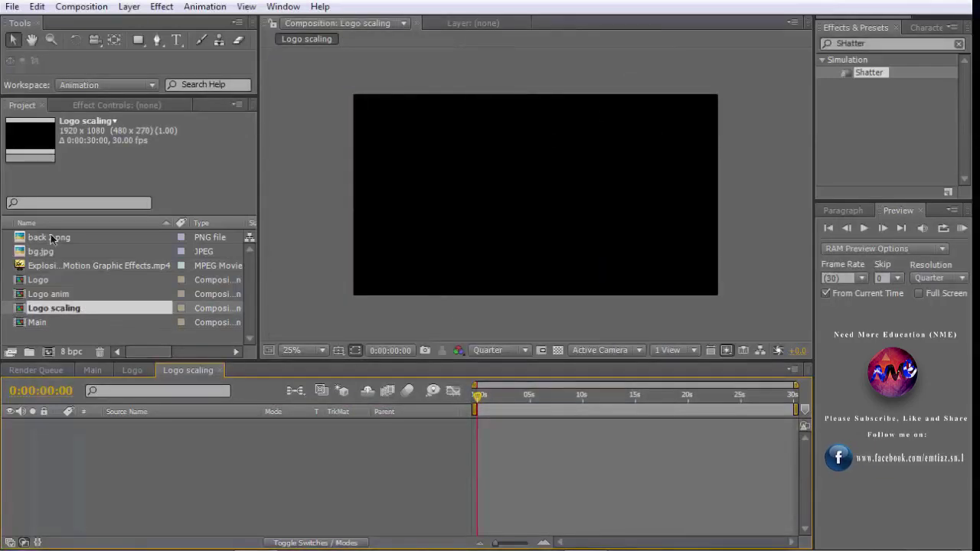
Add back 2.png to the Logo scaling composition and set a Scale keyframe on it at 0 seconds.
{"action": "left_click_drag", "start_coordinate": [52, 240], "coordinate": [168, 437]}
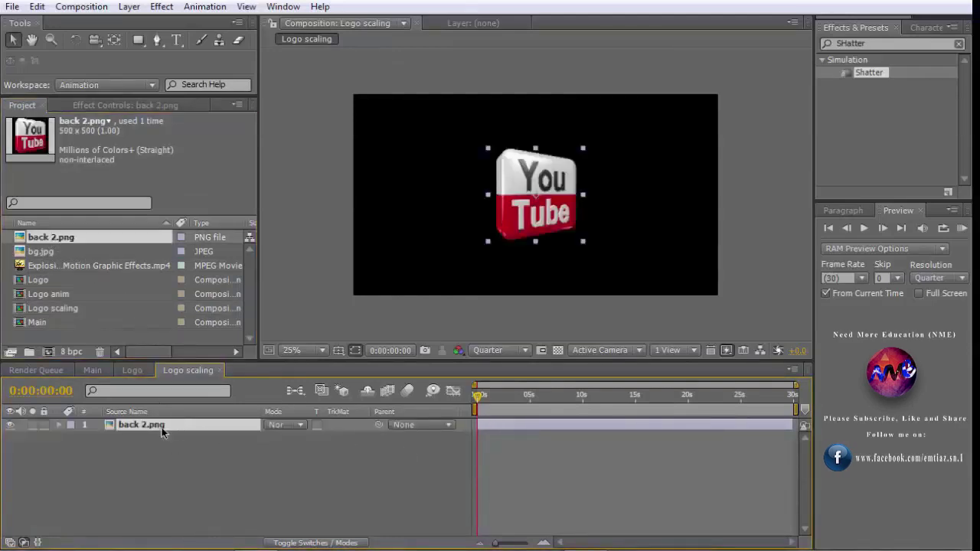
{"action": "key", "text": "s"}
{"action": "left_click", "coordinate": [97, 437]}
{"action": "key", "text": "Return"}
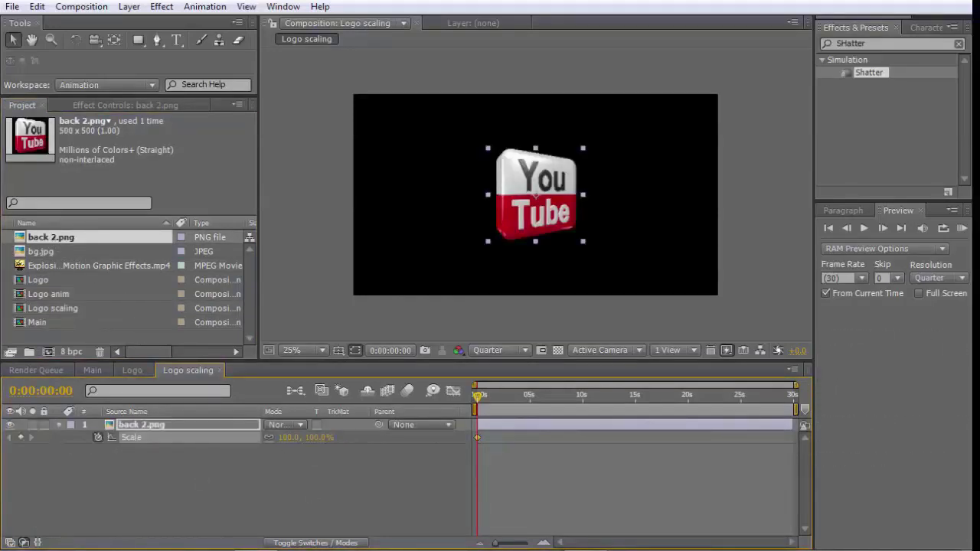
{"action": "left_click_drag", "start_coordinate": [495, 543], "coordinate": [530, 543]}
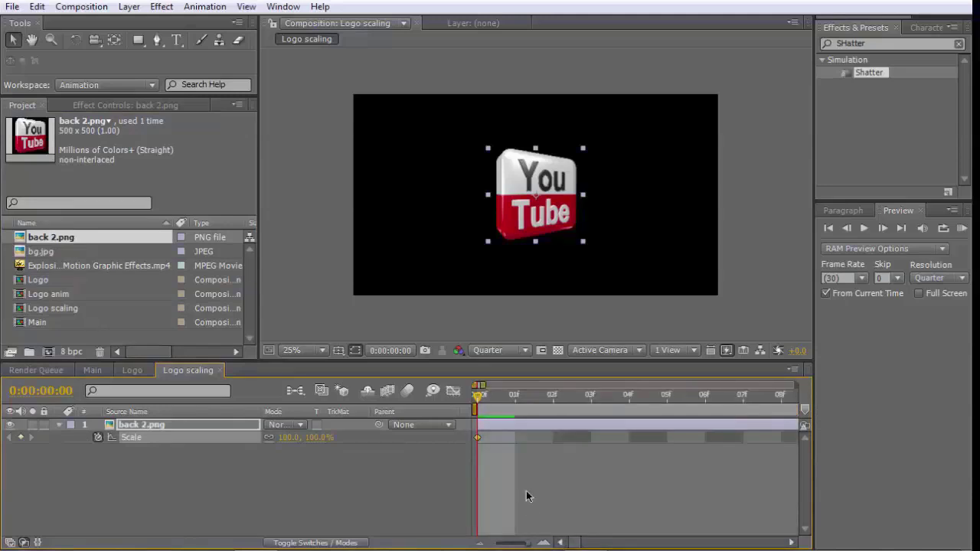
Add Scale keyframes to back 2.png of 180% at 0:00:00:01 and 150% at 0:00:00:02.
{"action": "left_click", "coordinate": [499, 398]}
{"action": "left_click", "coordinate": [285, 438]}
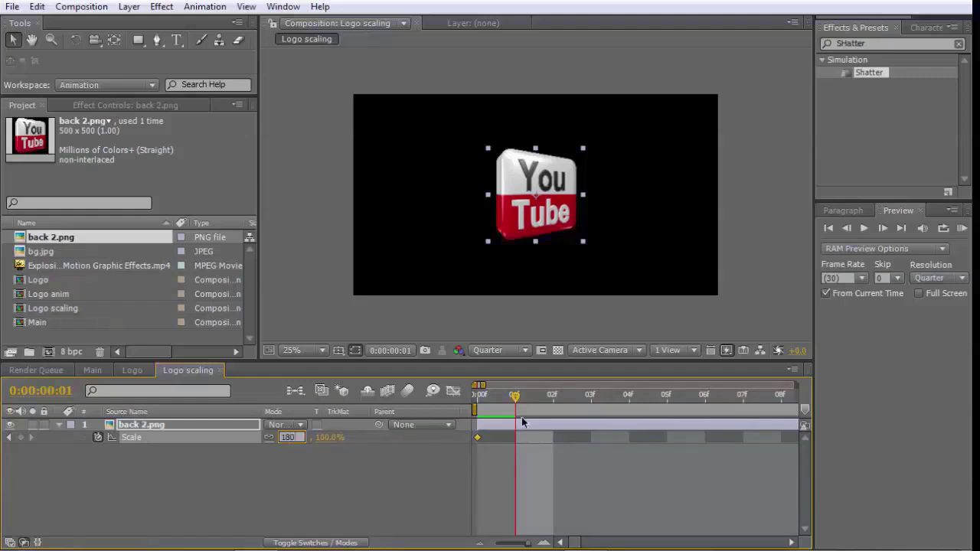
{"action": "left_click_drag", "start_coordinate": [519, 397], "coordinate": [553, 397]}
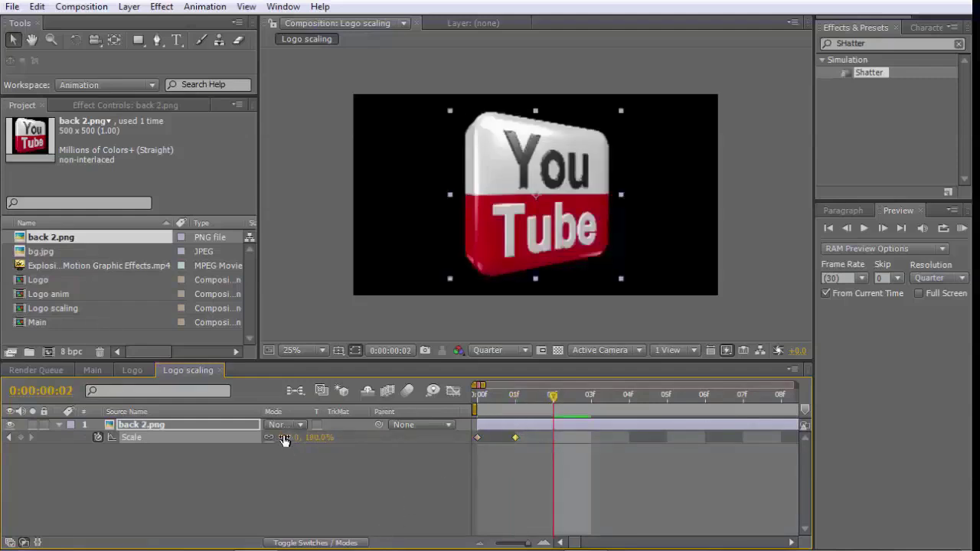
{"action": "left_click", "coordinate": [284, 438]}
{"action": "type", "text": "150"}
{"action": "key", "text": "Return"}
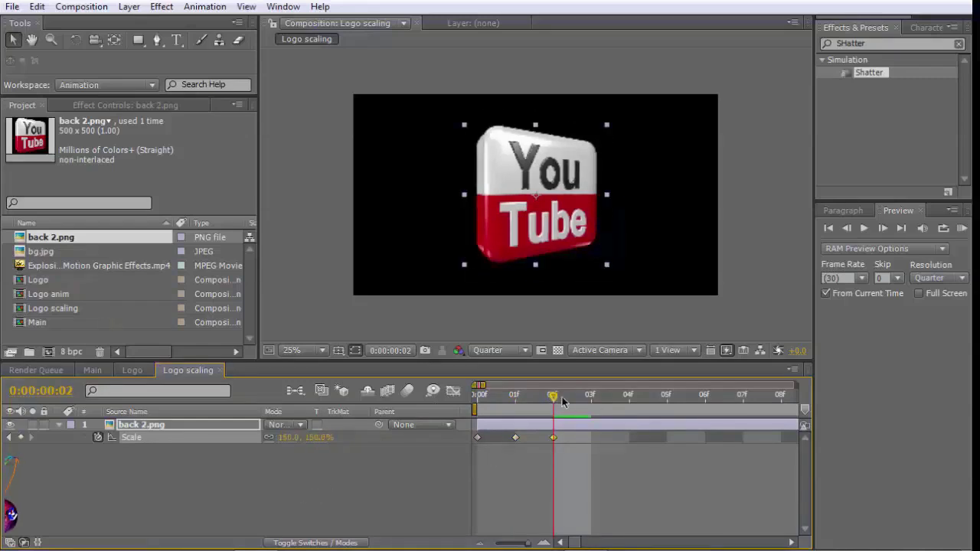
Add Scale keyframes to back 2.png of 140% at 0:00:00:03 and 130% at 0:00:00:04.
{"action": "key", "text": "Page_Down"}
{"action": "left_click", "coordinate": [282, 439]}
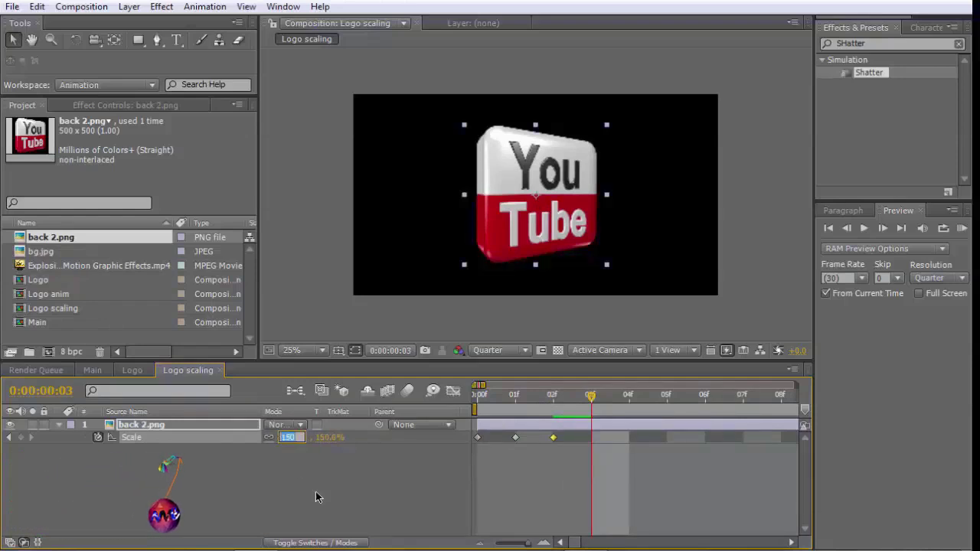
{"action": "type", "text": "140"}
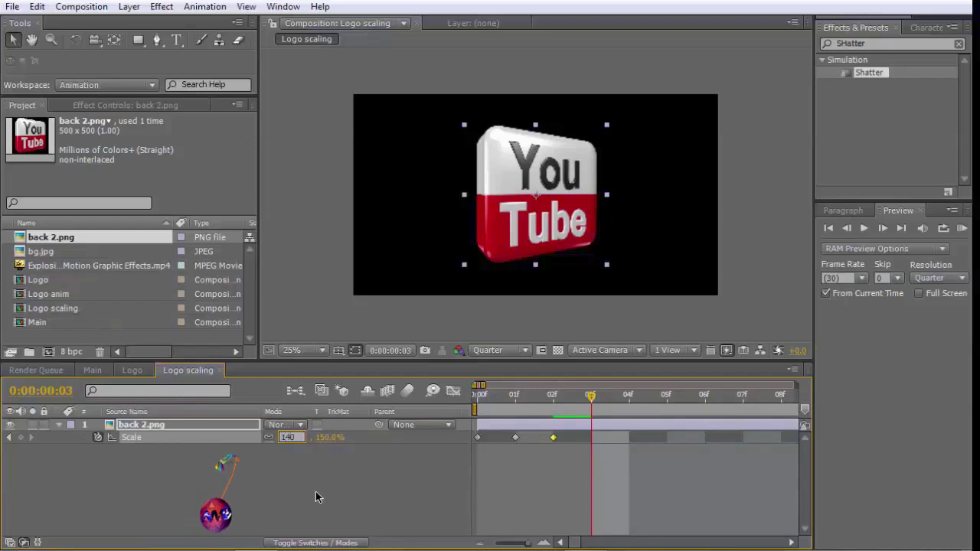
{"action": "left_click", "coordinate": [629, 396]}
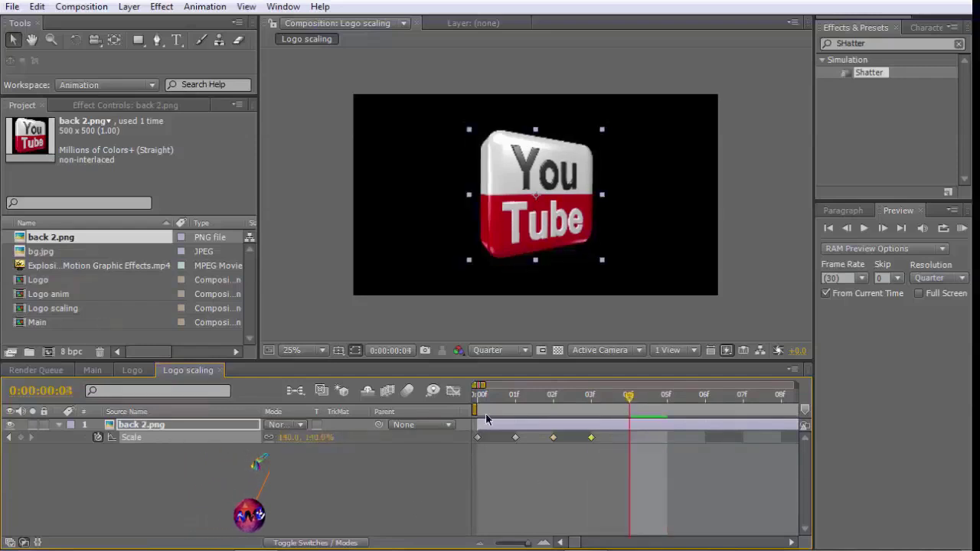
{"action": "left_click", "coordinate": [289, 437]}
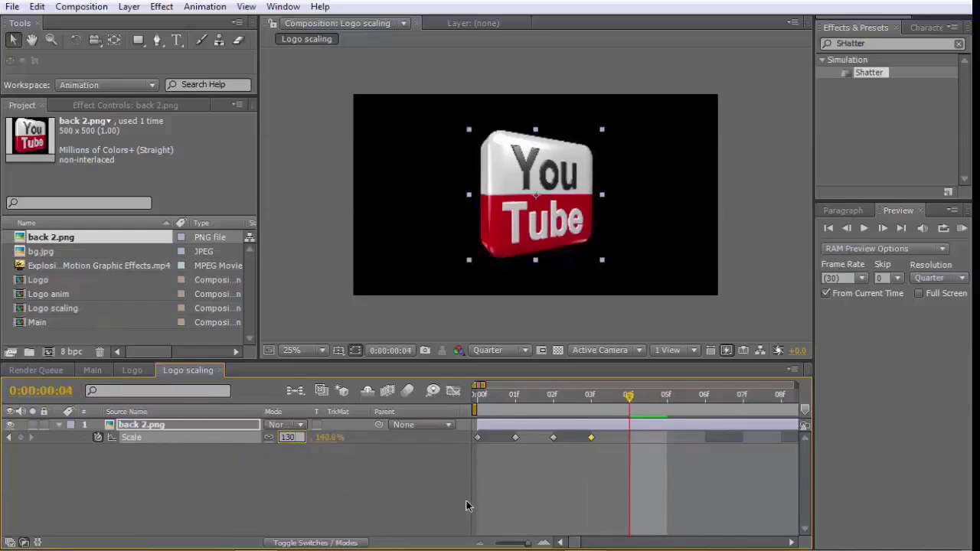
{"action": "type", "text": "130"}
{"action": "key", "text": "Return"}
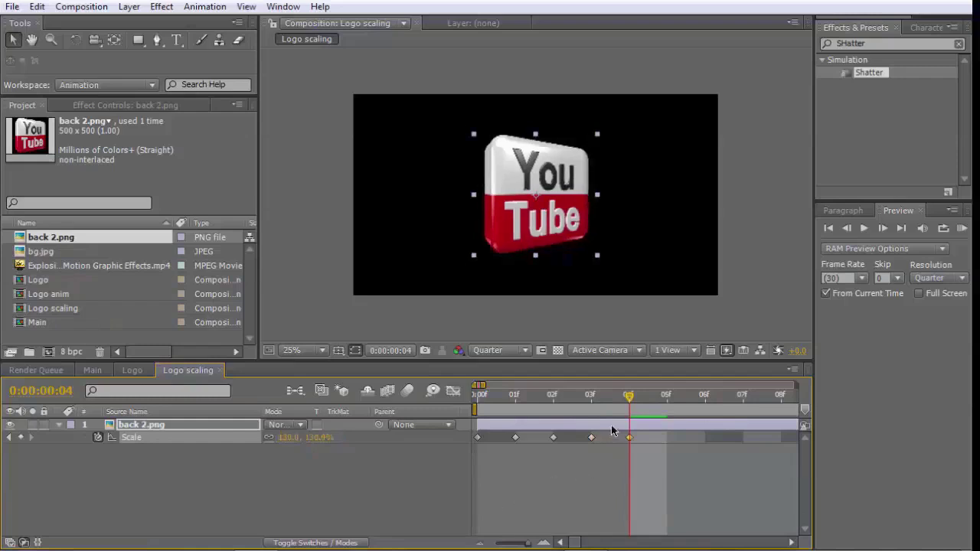
Add Scale keyframes to back 2.png of 120% at 0:00:00:05 and 100% at 0:00:00:06.
{"action": "key", "text": "Page_Down"}
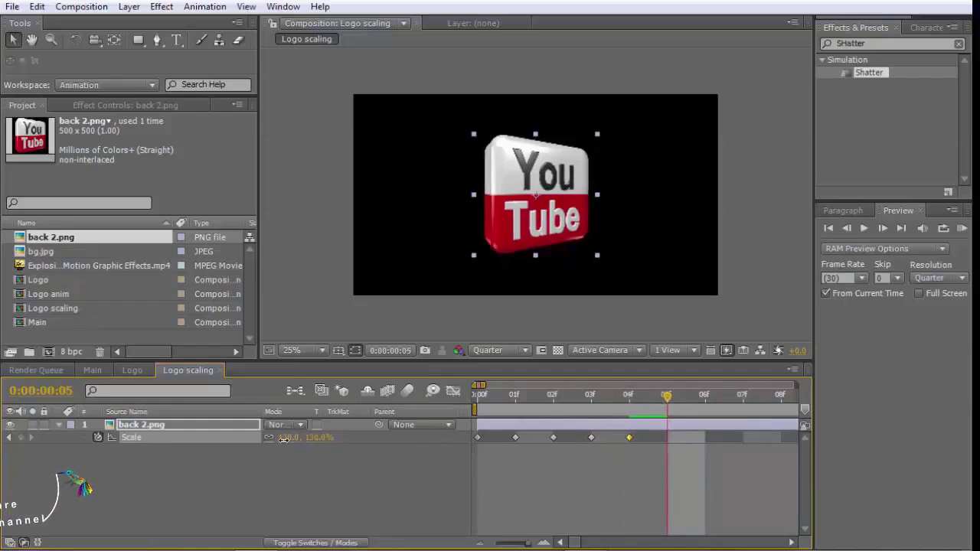
{"action": "left_click", "coordinate": [283, 438]}
{"action": "type", "text": "120"}
{"action": "key", "text": "Return"}
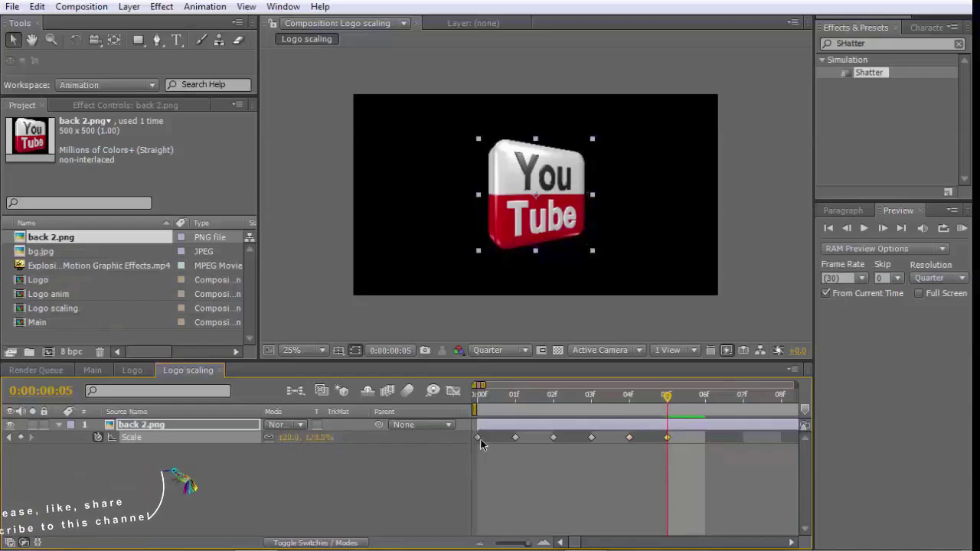
{"action": "key", "text": "Page_Down"}
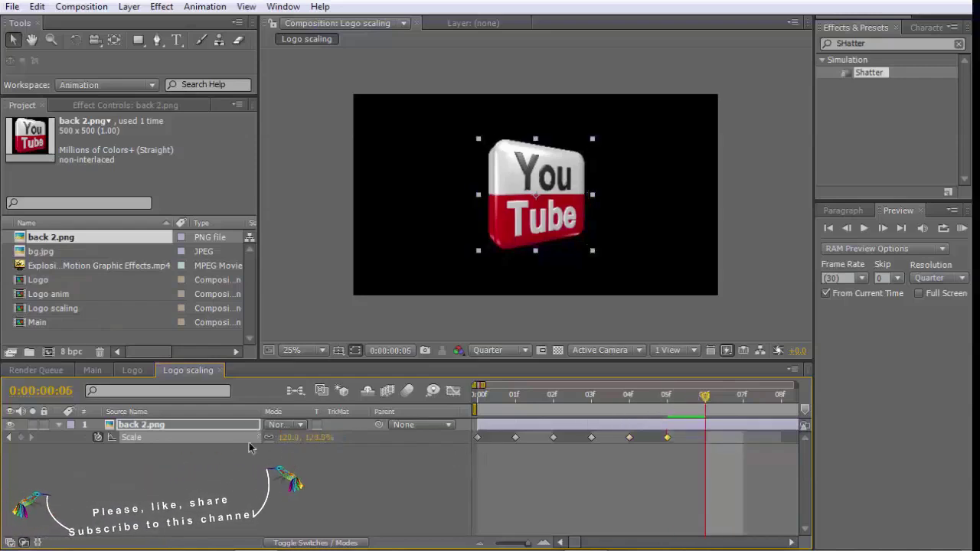
{"action": "left_click", "coordinate": [288, 437]}
{"action": "type", "text": "100"}
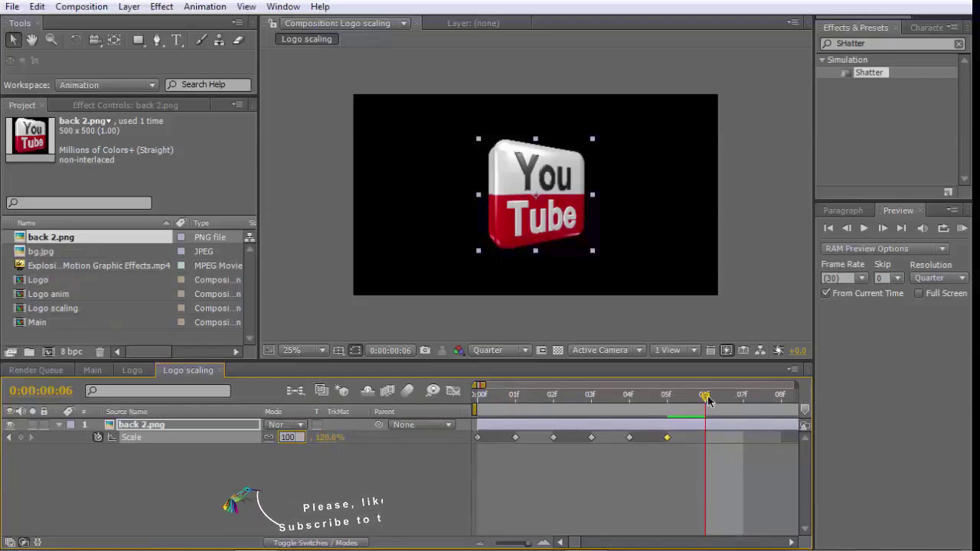
Preview the logo's scale animation from 0 seconds, collapse the layer's properties and show the full 30-second timeline.
{"action": "left_click_drag", "start_coordinate": [708, 401], "coordinate": [386, 501]}
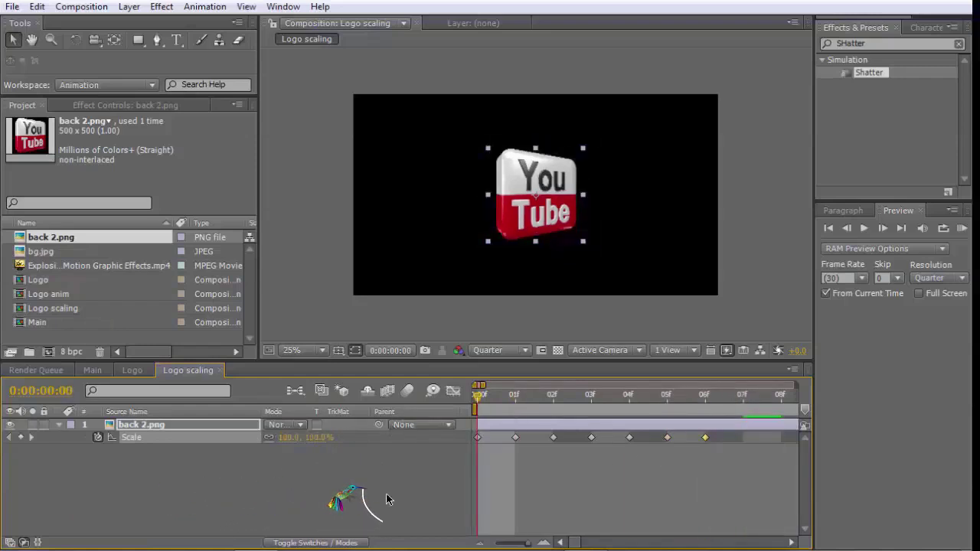
{"action": "key", "text": "space"}
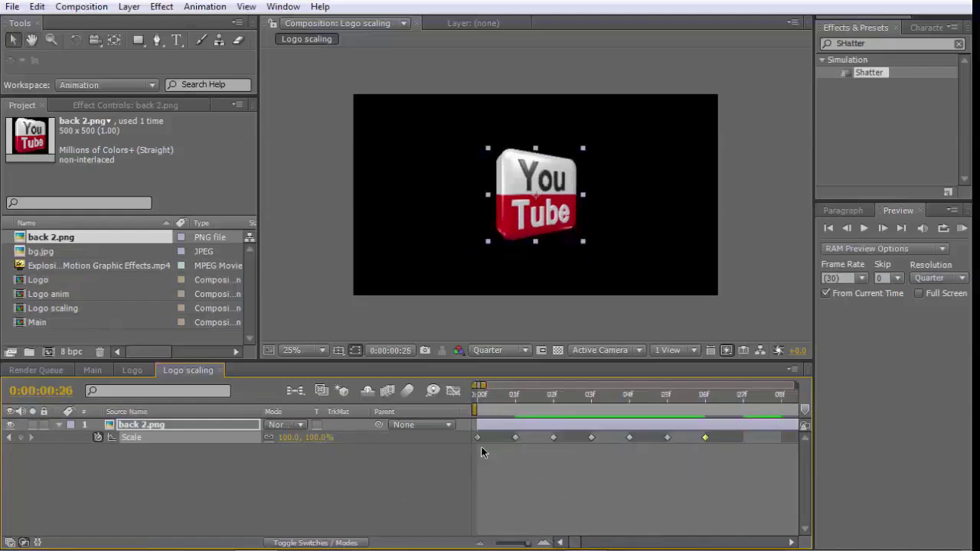
{"action": "left_click", "coordinate": [59, 425]}
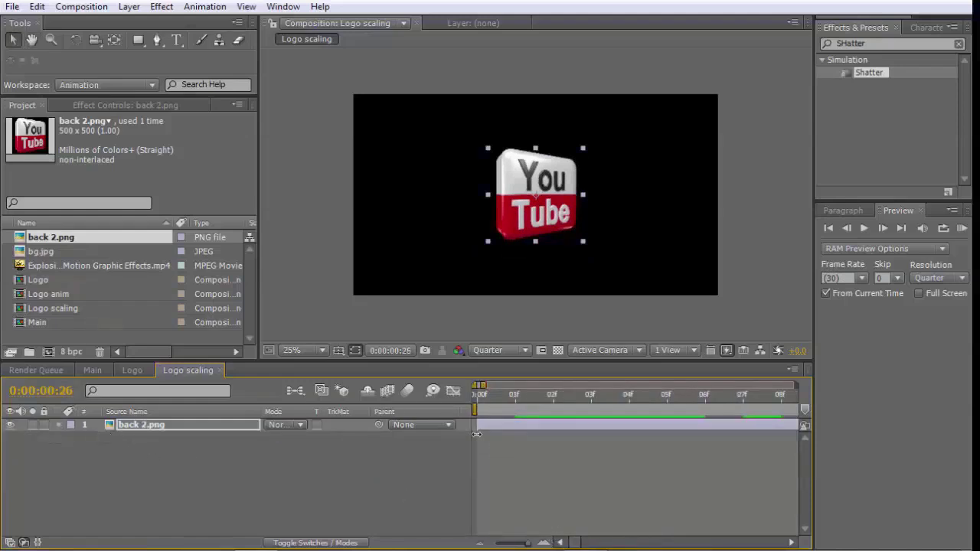
{"action": "left_click_drag", "start_coordinate": [524, 544], "coordinate": [439, 544]}
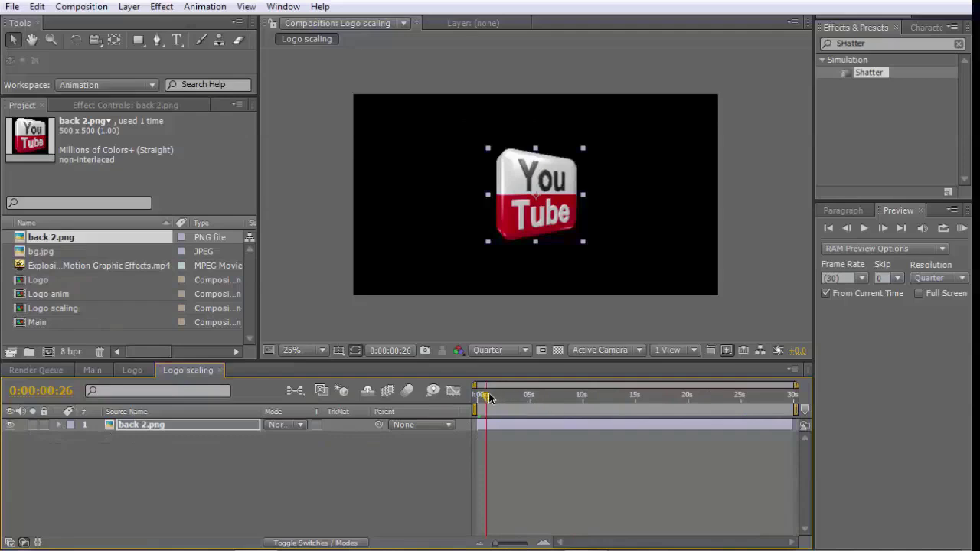
{"action": "left_click_drag", "start_coordinate": [490, 398], "coordinate": [481, 398]}
{"action": "left_click", "coordinate": [372, 484]}
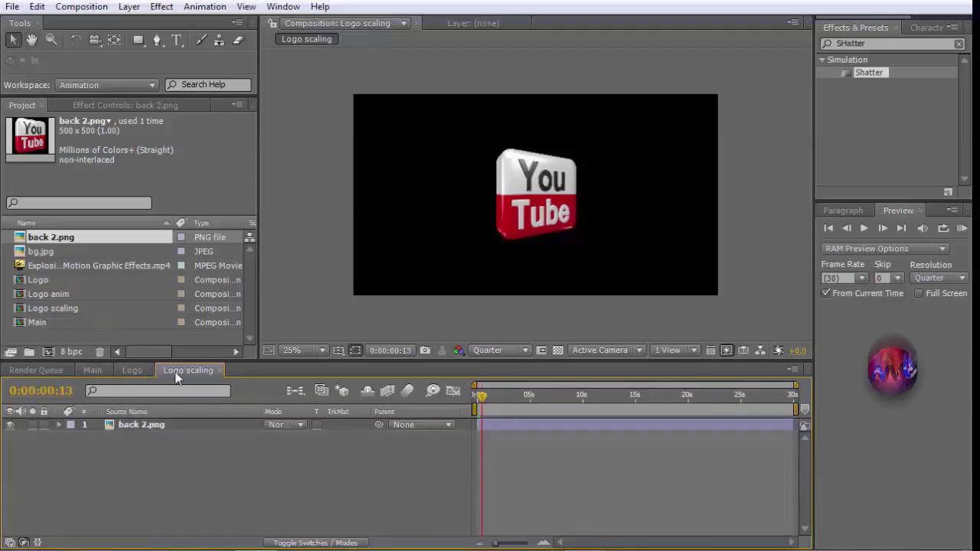
Add the Logo scaling composition between Logo and bg.jpg in the Main composition, starting at 0:00:10:01.
{"action": "left_click", "coordinate": [91, 371]}
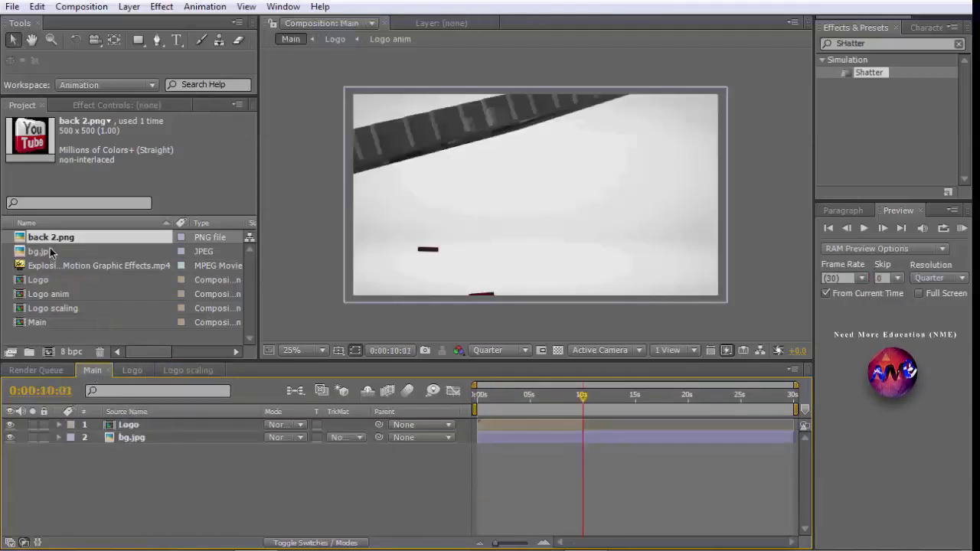
{"action": "left_click", "coordinate": [55, 309]}
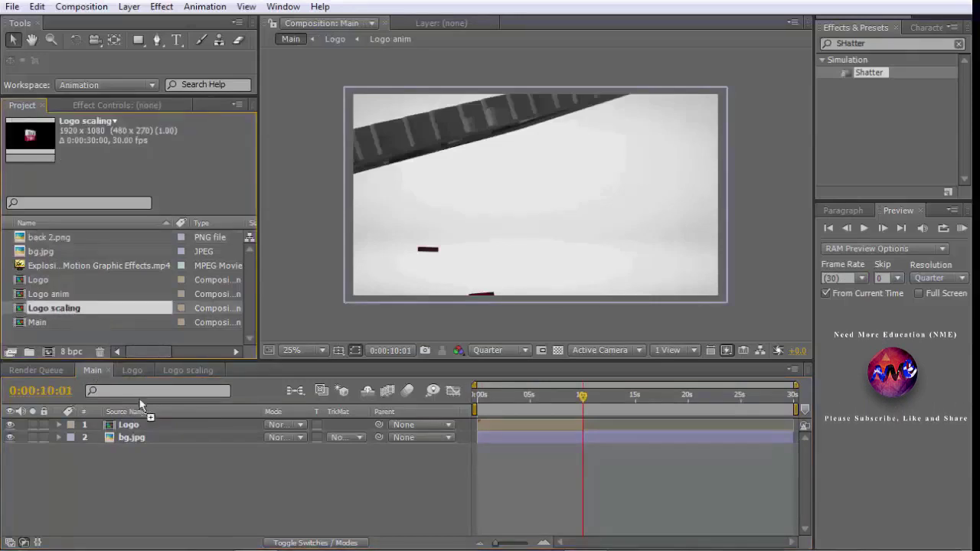
{"action": "mouse_move", "coordinate": [145, 425]}
{"action": "left_mouse_down"}
{"action": "mouse_move", "coordinate": [153, 441]}
{"action": "mouse_move", "coordinate": [144, 435]}
{"action": "left_mouse_up"}
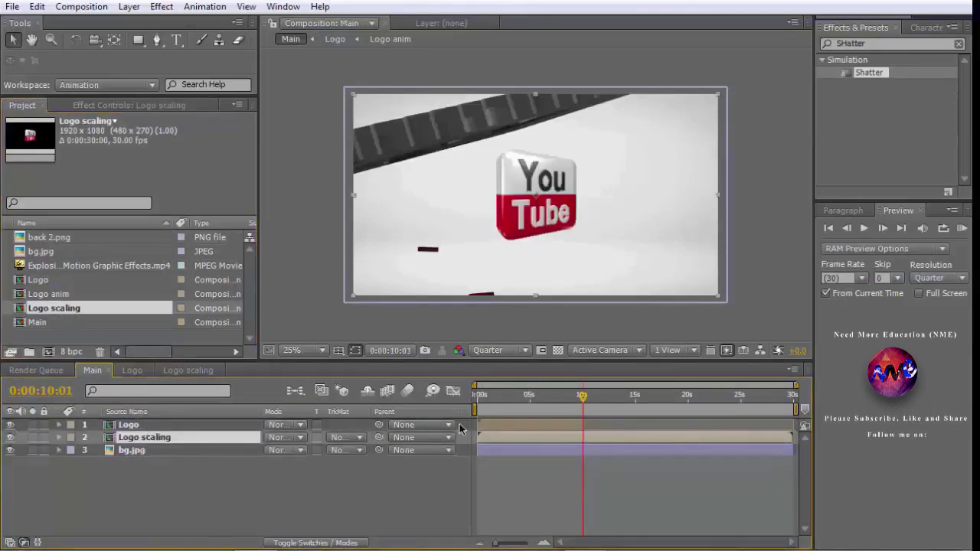
{"action": "left_click_drag", "start_coordinate": [502, 441], "coordinate": [607, 437]}
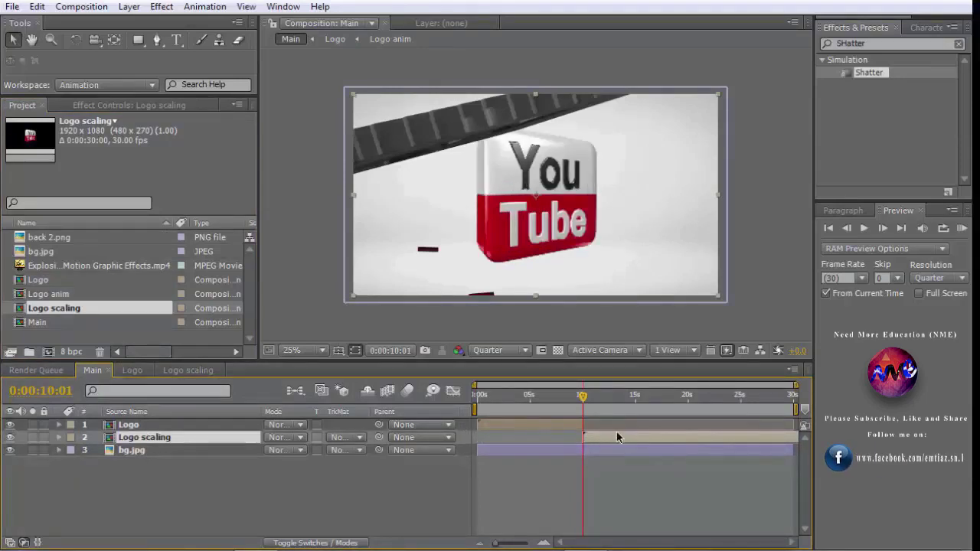
Preview the transition from the Logo layer to the Logo scaling layer, starting at 0:00:09:16.
{"action": "left_click_drag", "start_coordinate": [583, 400], "coordinate": [577, 400]}
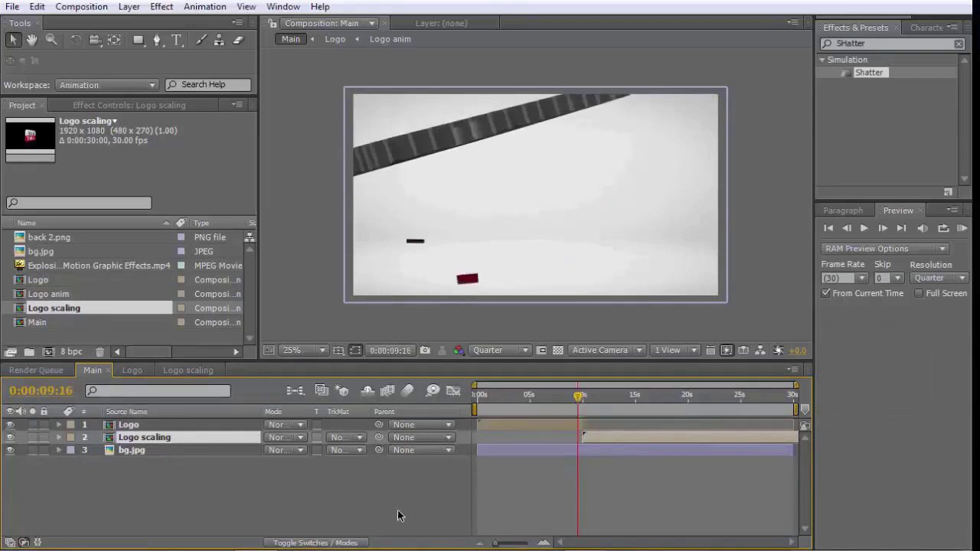
{"action": "key", "text": "space"}
{"action": "key", "text": "space"}
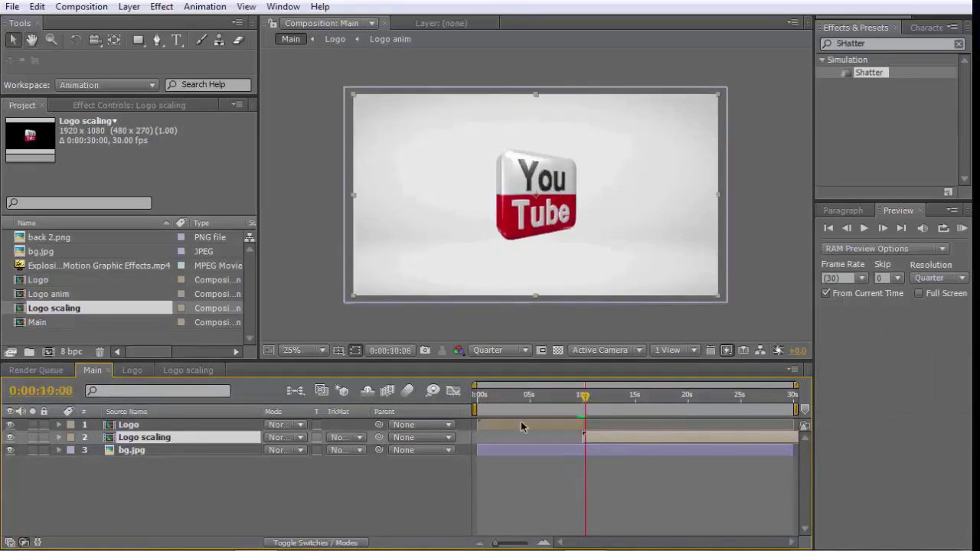
Enable time remapping on the Logo layer and add a Time Remap keyframe at 0:00:10:01.
{"action": "left_click", "coordinate": [186, 425]}
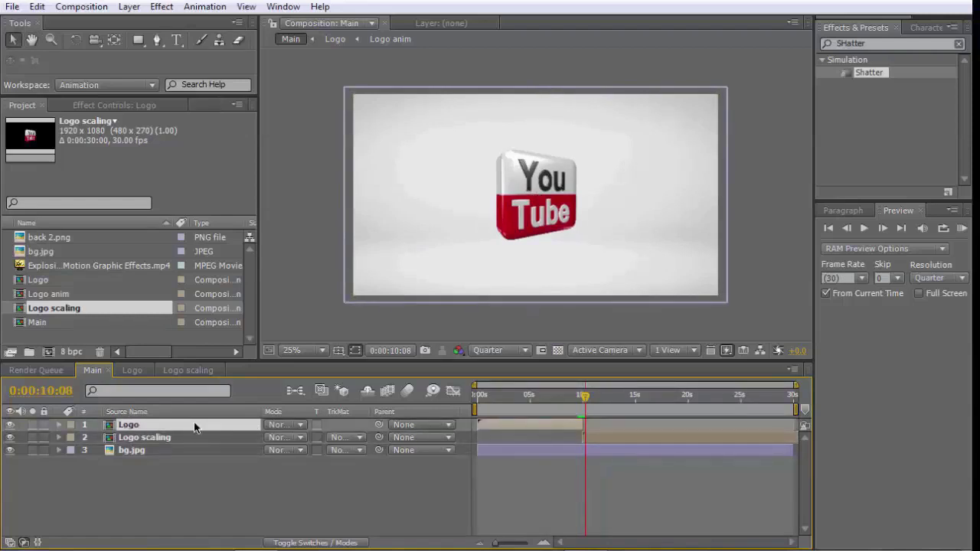
{"action": "right_click", "coordinate": [195, 427]}
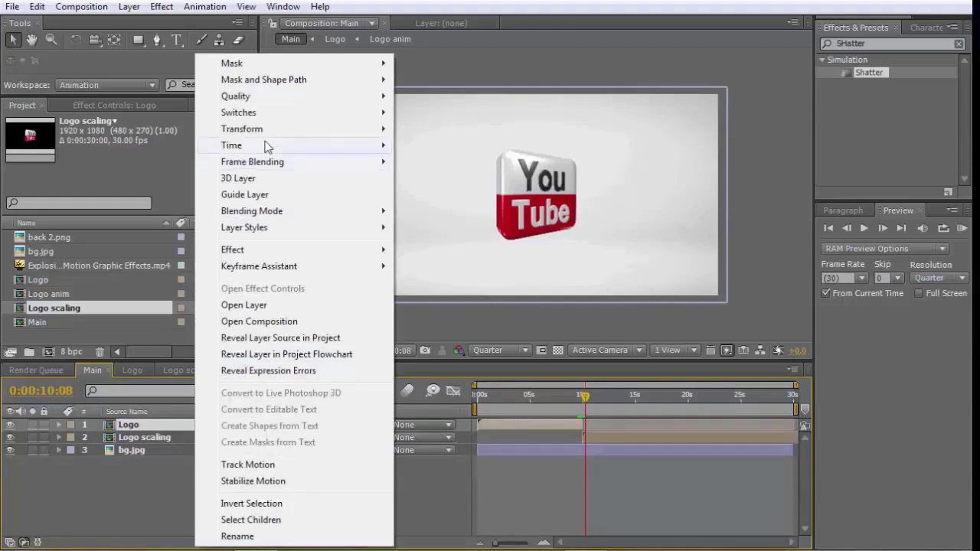
{"action": "mouse_move", "coordinate": [354, 148]}
{"action": "left_click", "coordinate": [427, 146]}
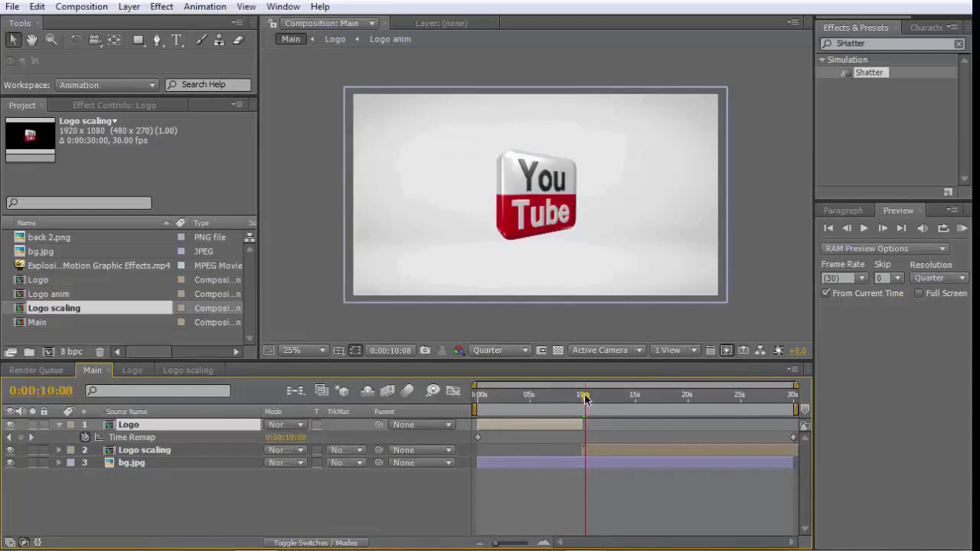
{"action": "left_click_drag", "start_coordinate": [585, 398], "coordinate": [582, 399]}
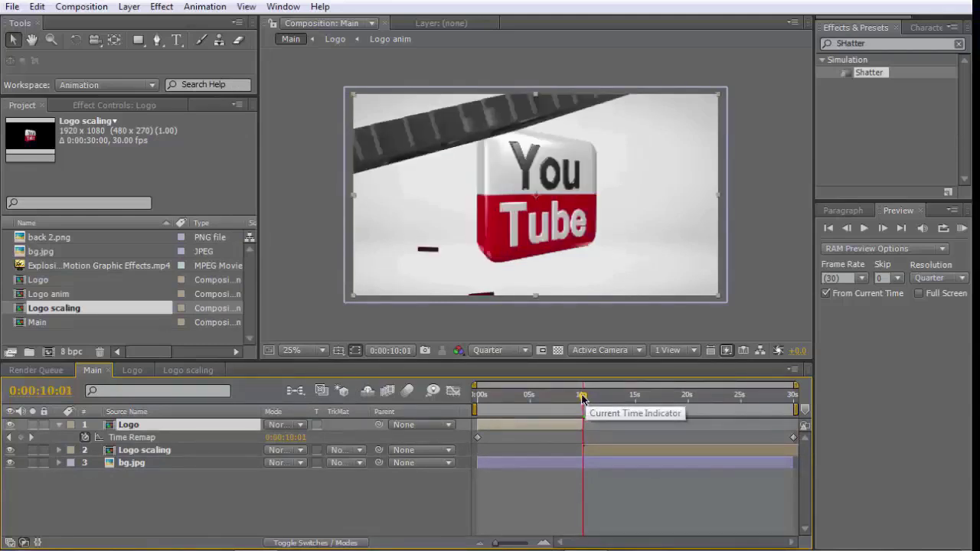
{"action": "left_click", "coordinate": [20, 438]}
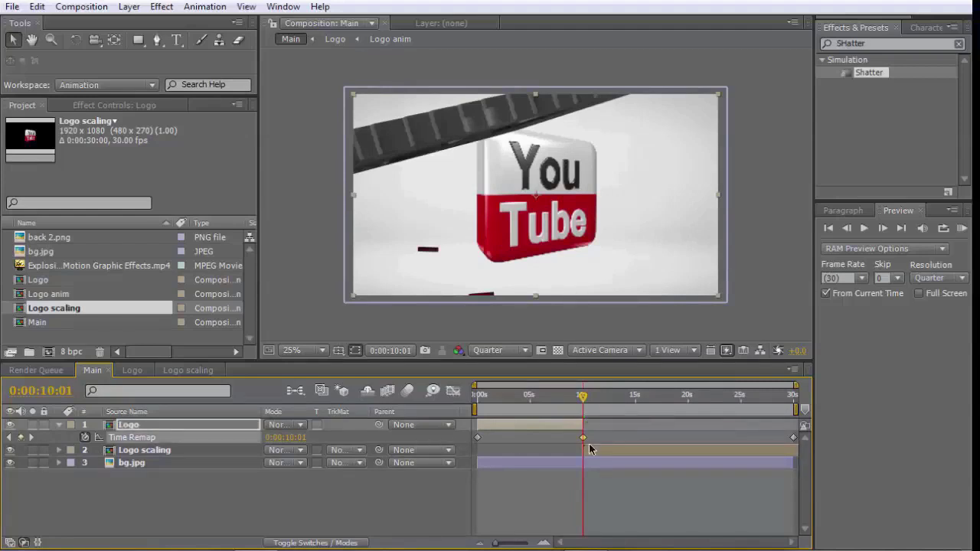
Swap the Logo layer's first two Time Remap keyframes between 0 and about 10 seconds to reverse its playback.
{"action": "left_click_drag", "start_coordinate": [582, 399], "coordinate": [554, 400]}
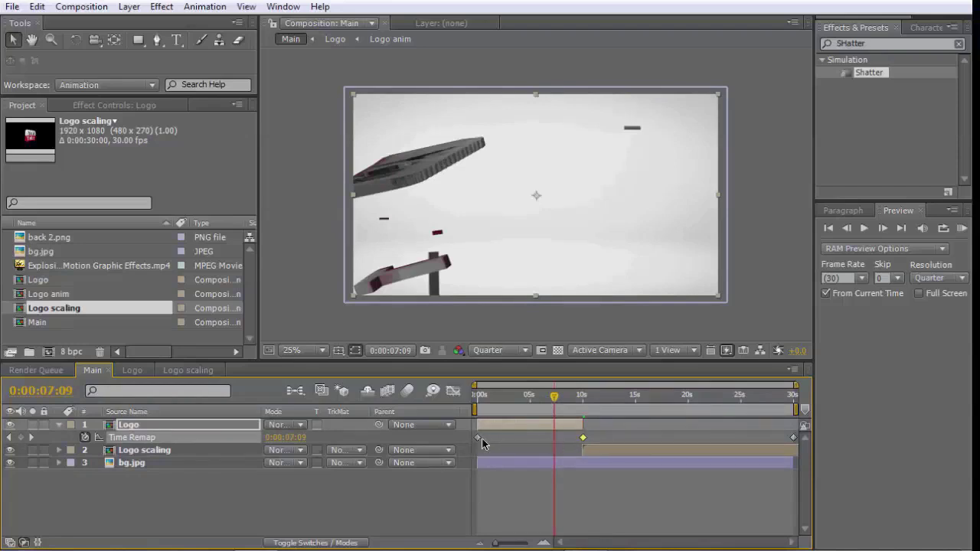
{"action": "mouse_move", "coordinate": [482, 442]}
{"action": "left_mouse_down"}
{"action": "mouse_move", "coordinate": [565, 446]}
{"action": "mouse_move", "coordinate": [480, 439]}
{"action": "left_mouse_up"}
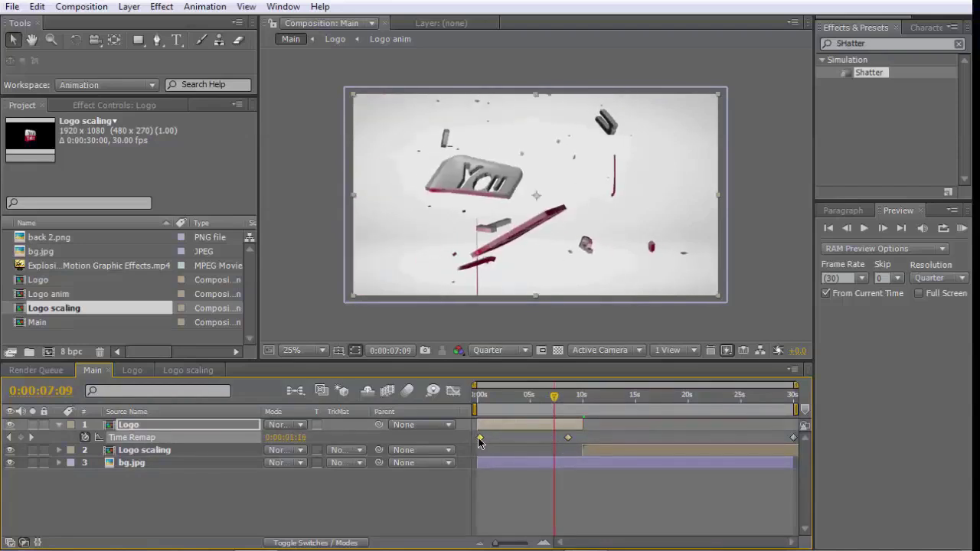
{"action": "left_click_drag", "start_coordinate": [570, 438], "coordinate": [585, 443]}
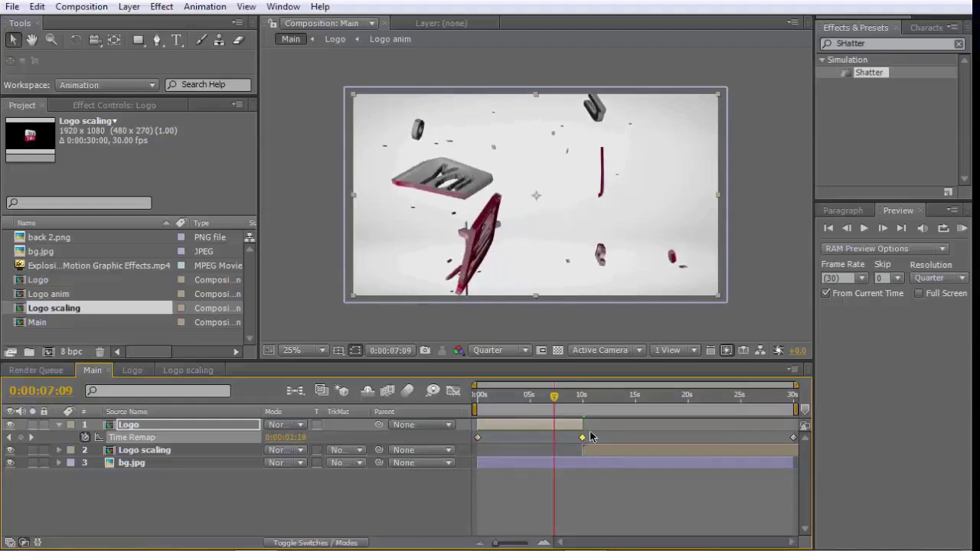
Apply Easy Ease to the Logo layer's first two Time Remap keyframes.
{"action": "left_click_drag", "start_coordinate": [595, 444], "coordinate": [491, 443]}
{"action": "right_click", "coordinate": [478, 439]}
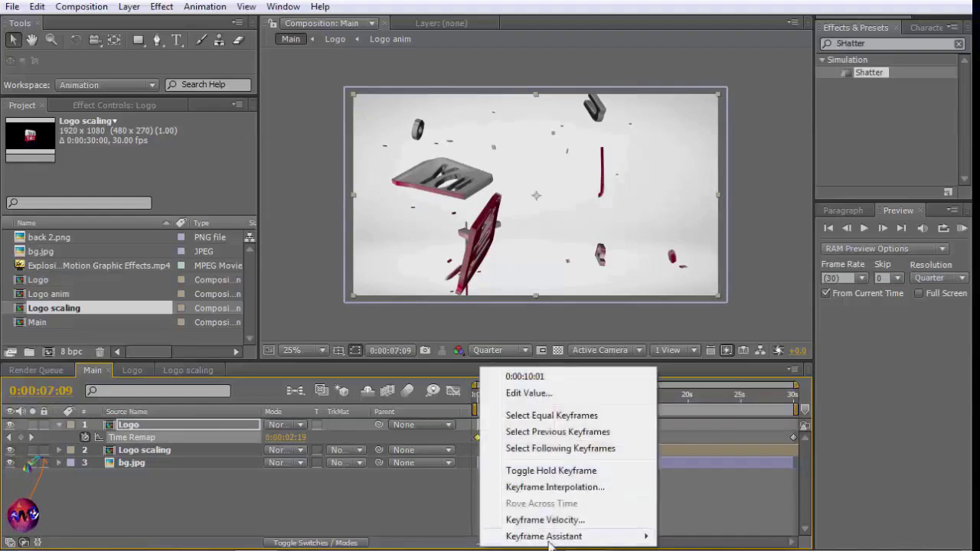
{"action": "mouse_move", "coordinate": [635, 537]}
{"action": "left_click", "coordinate": [696, 438]}
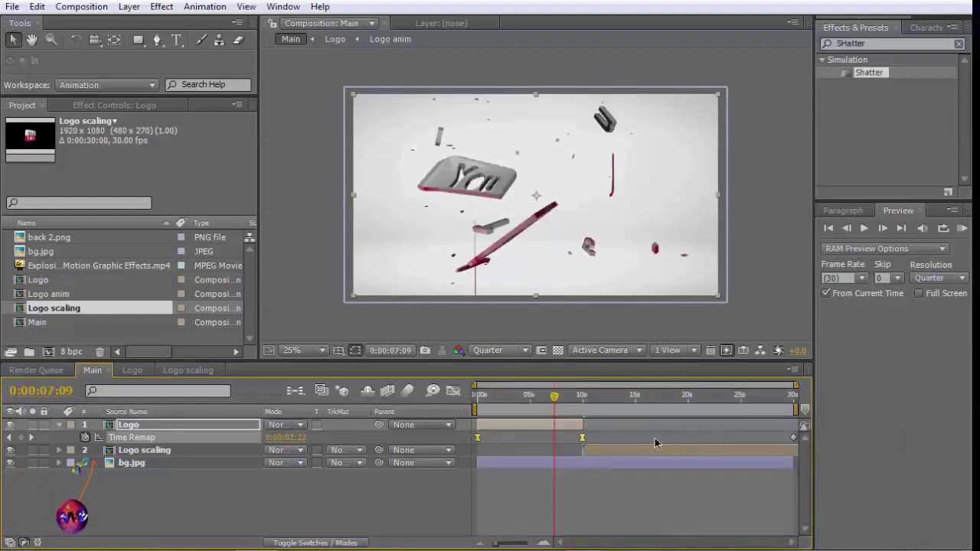
Collapse the Logo layer's keyframes and preview the Main composition from 0 seconds.
{"action": "left_click_drag", "start_coordinate": [554, 400], "coordinate": [199, 518]}
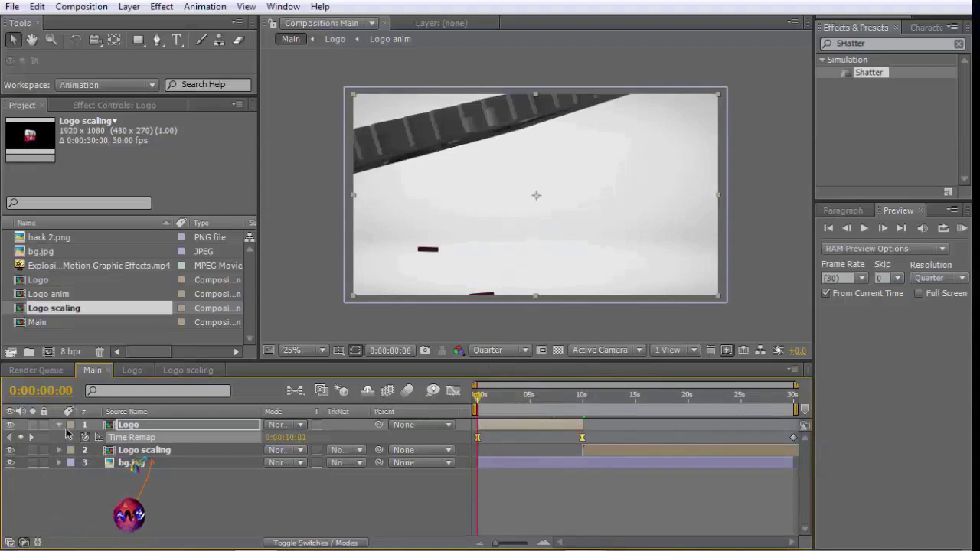
{"action": "key", "text": "u"}
{"action": "key", "text": "space"}
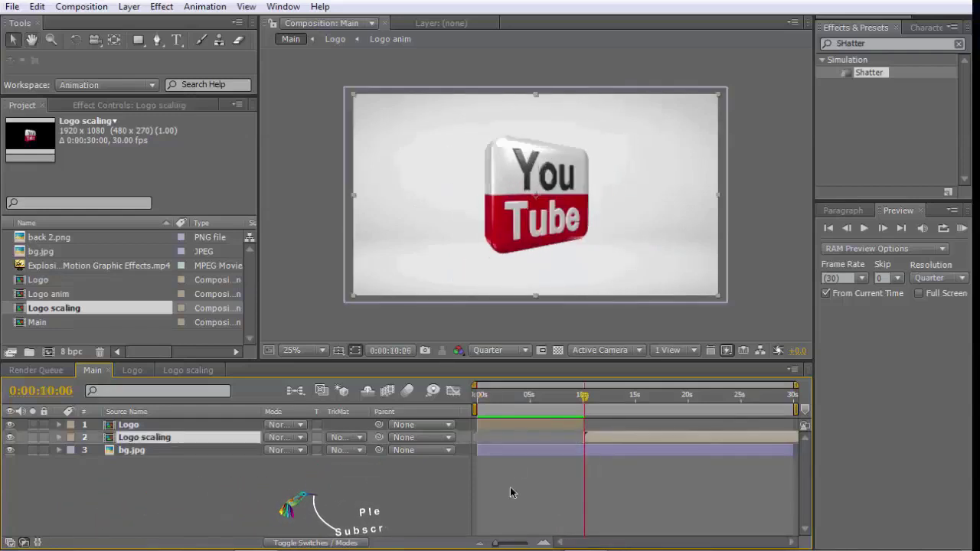
Place the explosion video between the Logo scaling and bg.jpg layers and align its start with Logo scaling at 0:00:10:02.
{"action": "left_click", "coordinate": [128, 474]}
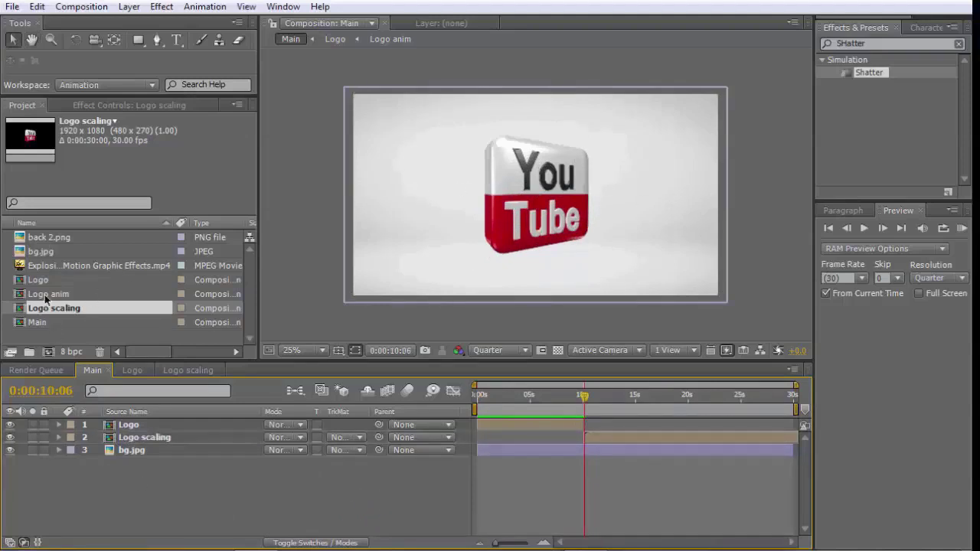
{"action": "left_click", "coordinate": [53, 269]}
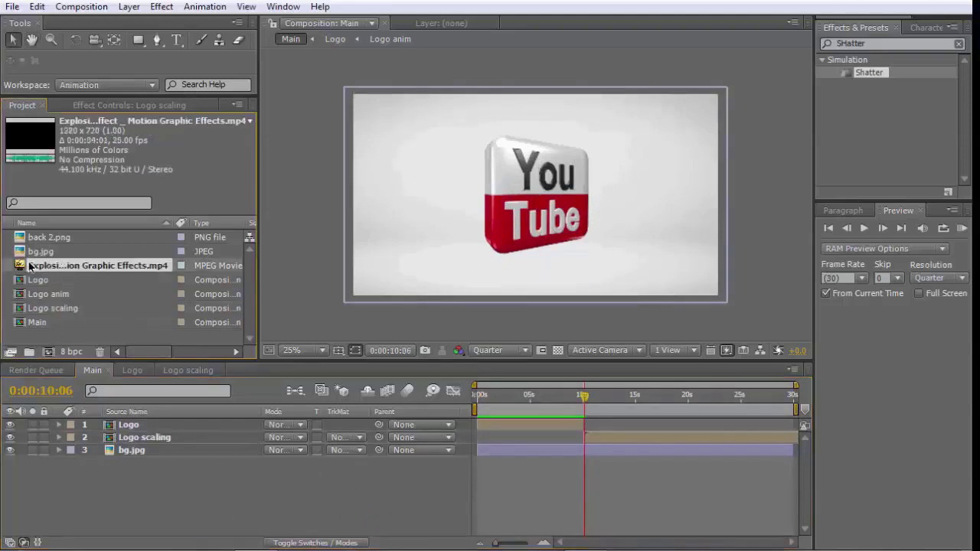
{"action": "left_click_drag", "start_coordinate": [142, 446], "coordinate": [143, 446]}
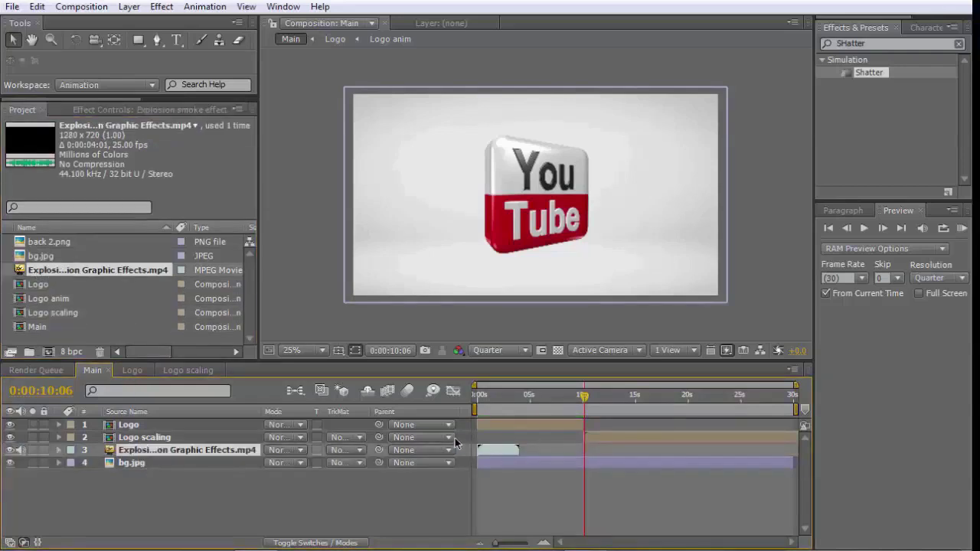
{"action": "left_click_drag", "start_coordinate": [614, 452], "coordinate": [604, 452]}
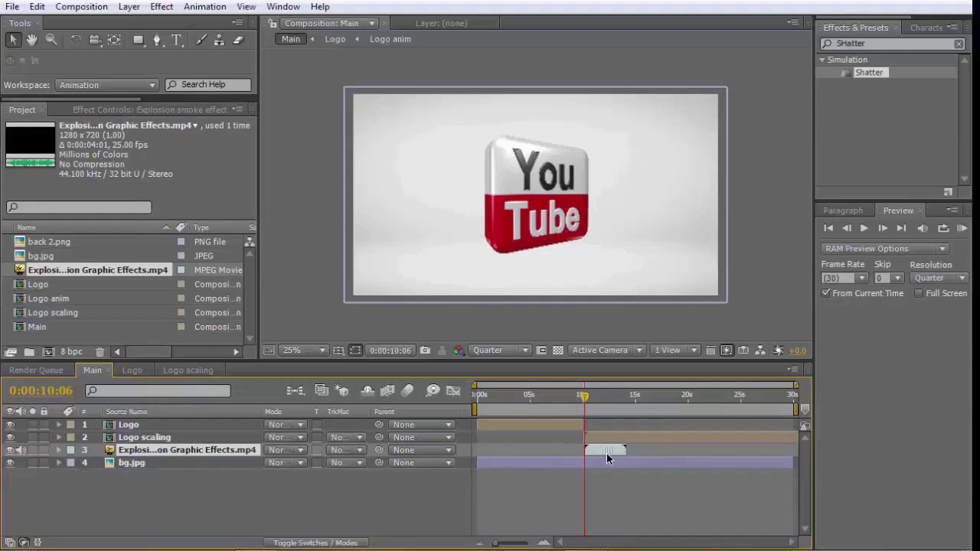
{"action": "left_click_drag", "start_coordinate": [499, 543], "coordinate": [544, 545]}
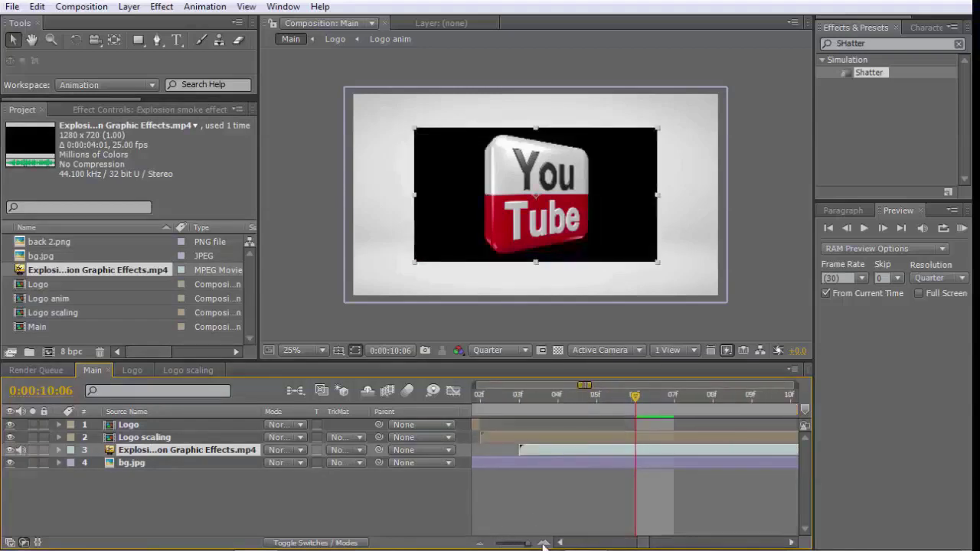
{"action": "left_click_drag", "start_coordinate": [590, 452], "coordinate": [556, 452]}
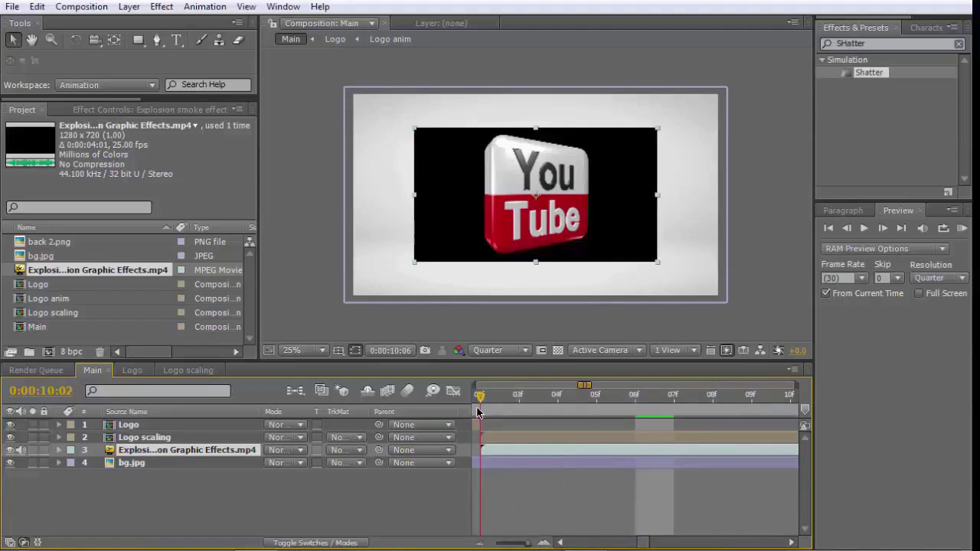
Check the frames around 0:00:10:02 and play the explosion video's opening to examine its timing against the logo.
{"action": "left_click_drag", "start_coordinate": [478, 412], "coordinate": [474, 413]}
{"action": "key", "text": "Page_Down"}
{"action": "key", "text": "Page_Down"}
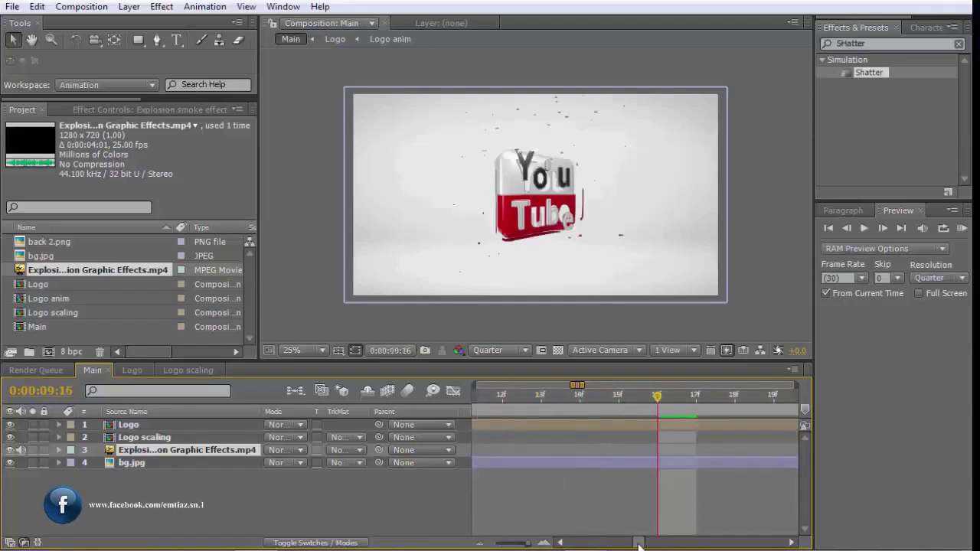
{"action": "left_click_drag", "start_coordinate": [638, 544], "coordinate": [644, 543]}
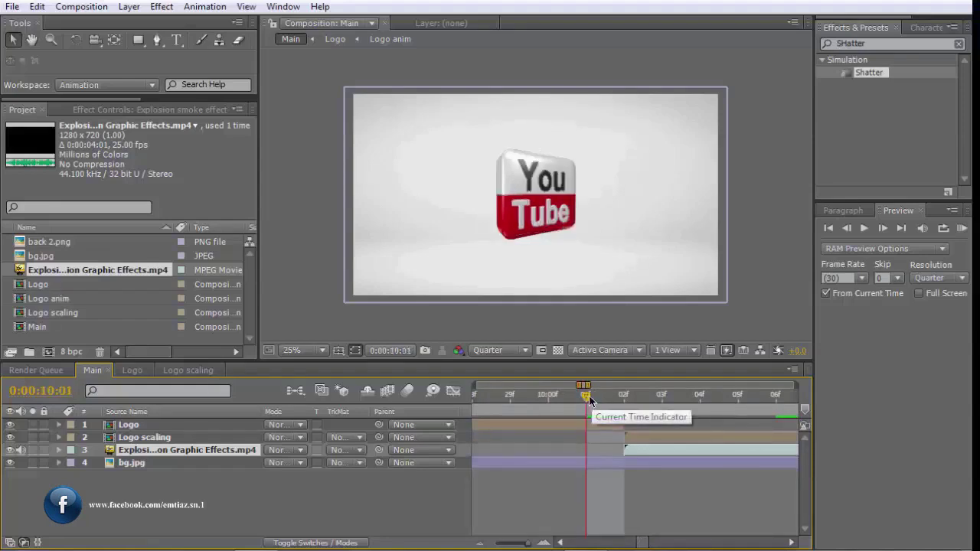
{"action": "left_click", "coordinate": [624, 395]}
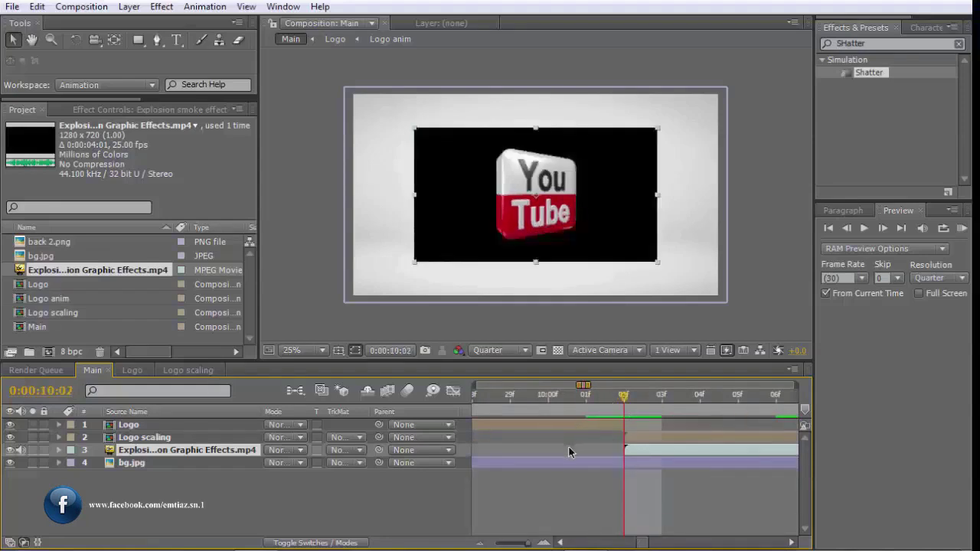
{"action": "key", "text": "space"}
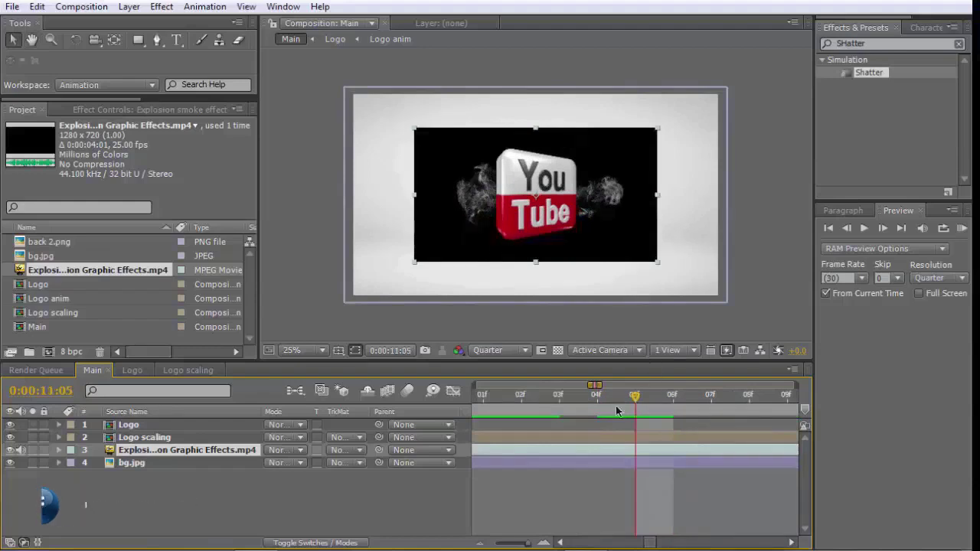
Enlarge the explosion video layer to fill the composition frame and set its blending mode to Add.
{"action": "left_click_drag", "start_coordinate": [534, 546], "coordinate": [496, 543]}
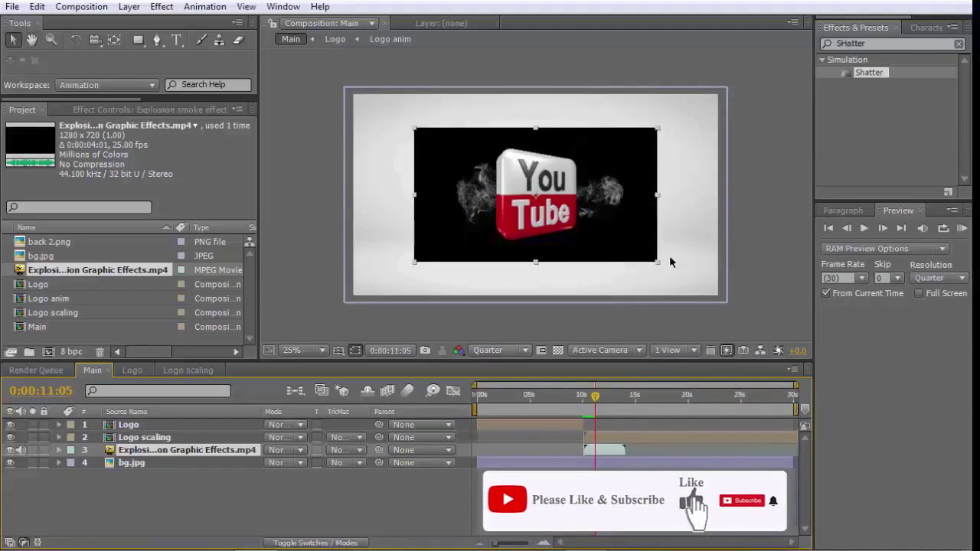
{"action": "left_click_drag", "start_coordinate": [656, 261], "coordinate": [724, 306]}
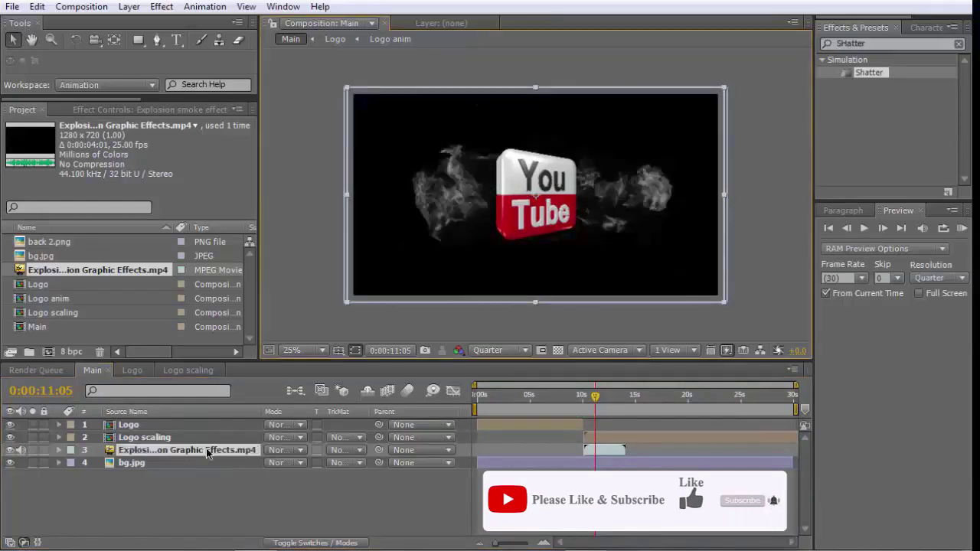
{"action": "left_click", "coordinate": [300, 452]}
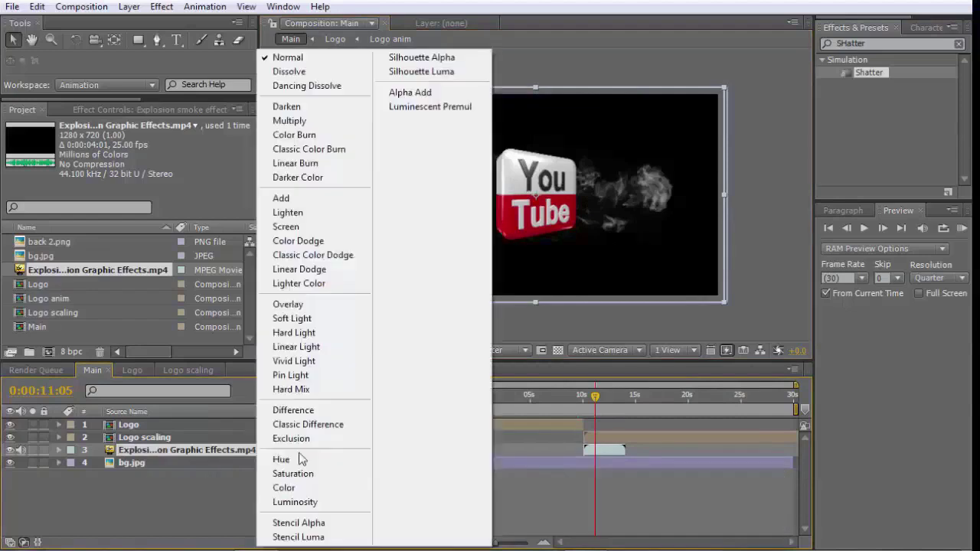
{"action": "left_click", "coordinate": [329, 201]}
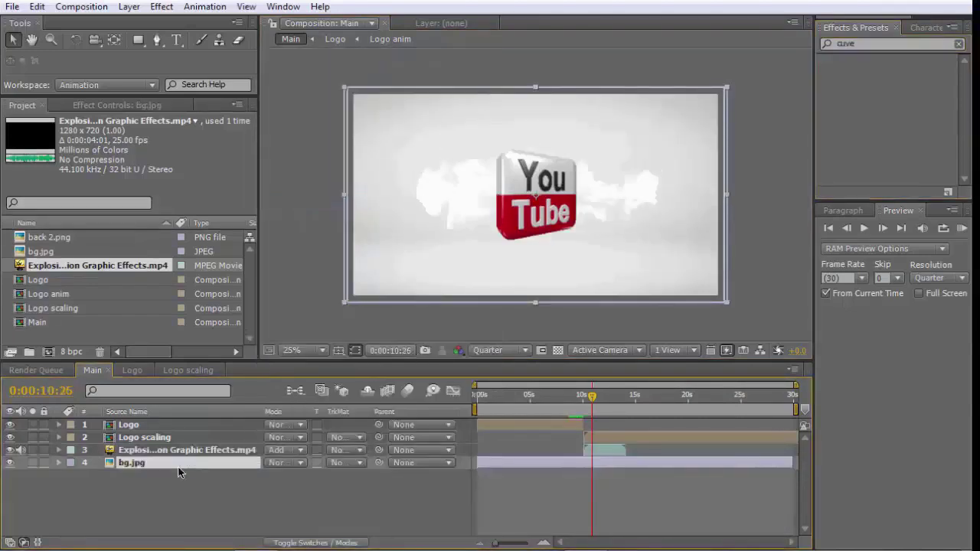
Apply the Curves effect to the bg.jpg layer and bend the RGB curve downward at three points to darken the background.
{"action": "left_click", "coordinate": [866, 44]}
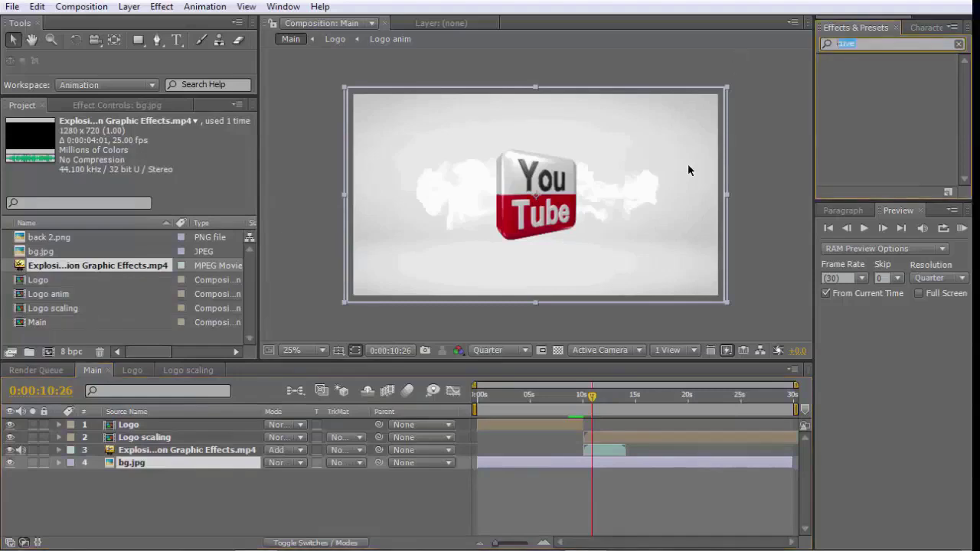
{"action": "type", "text": "cru"}
{"action": "key", "text": "BackSpace"}
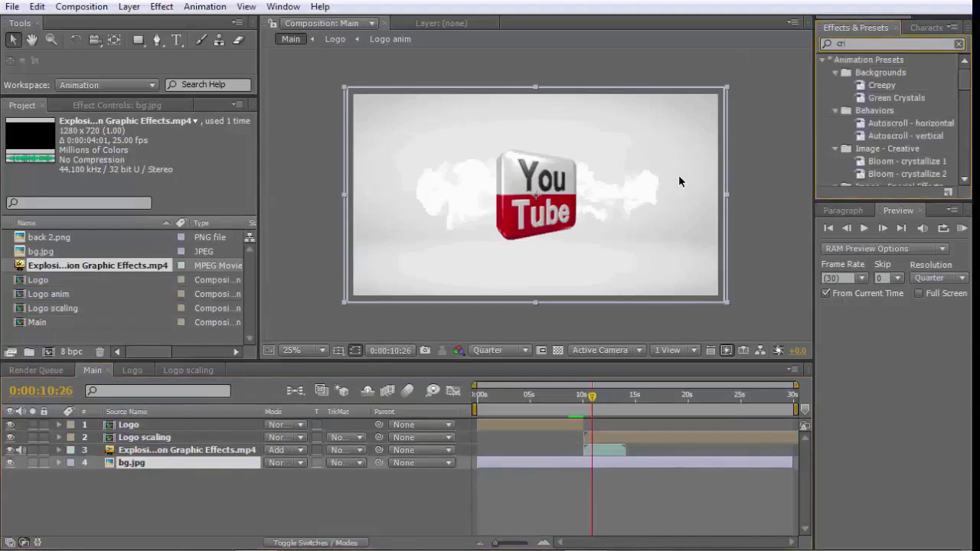
{"action": "type", "text": "rve"}
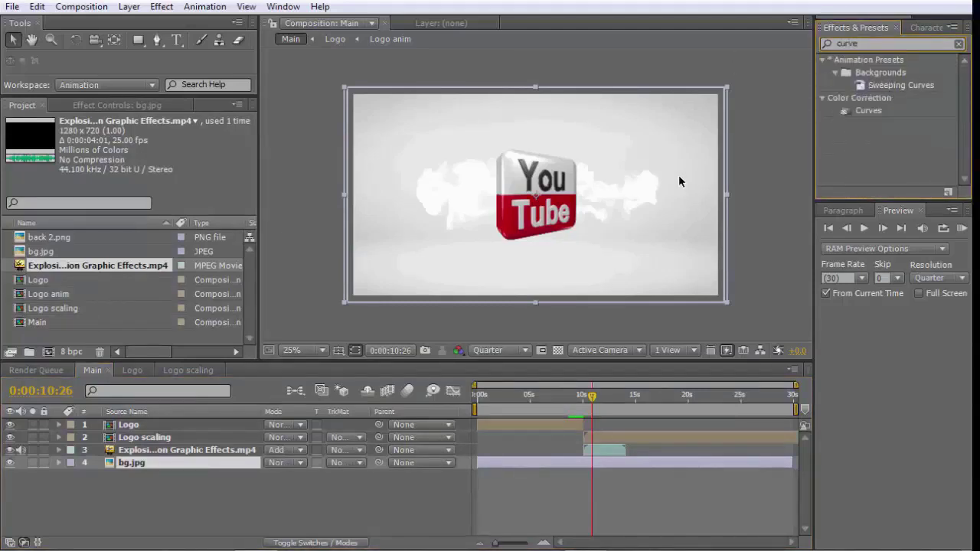
{"action": "left_click_drag", "start_coordinate": [352, 350], "coordinate": [161, 463]}
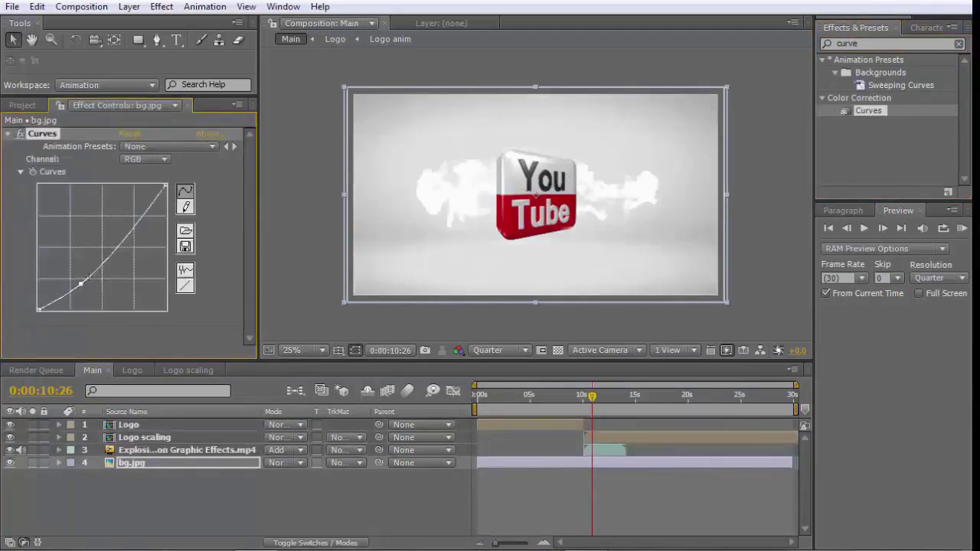
{"action": "left_click", "coordinate": [119, 255]}
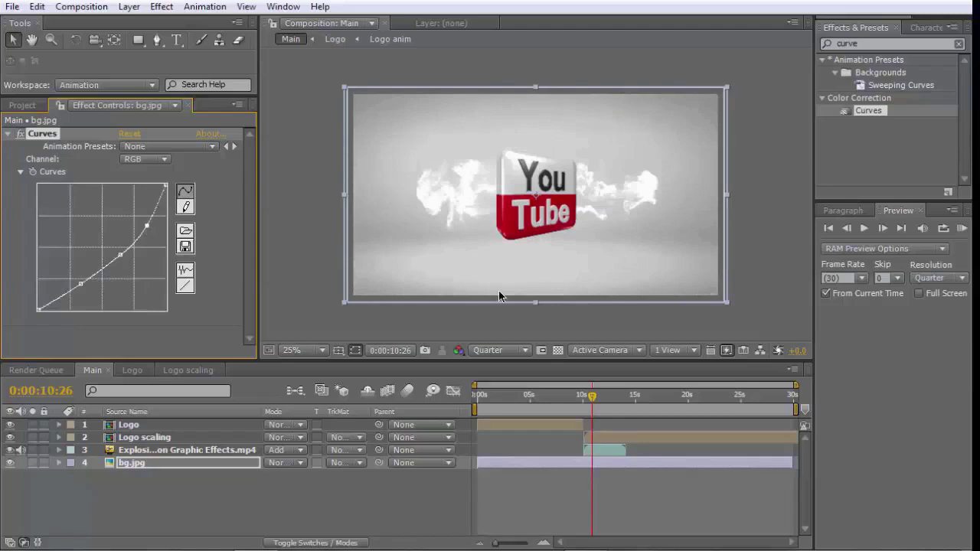
Preview the Main composition from 0 seconds with the explosion video and darkened background.
{"action": "left_click", "coordinate": [90, 502]}
{"action": "left_click_drag", "start_coordinate": [595, 402], "coordinate": [335, 501]}
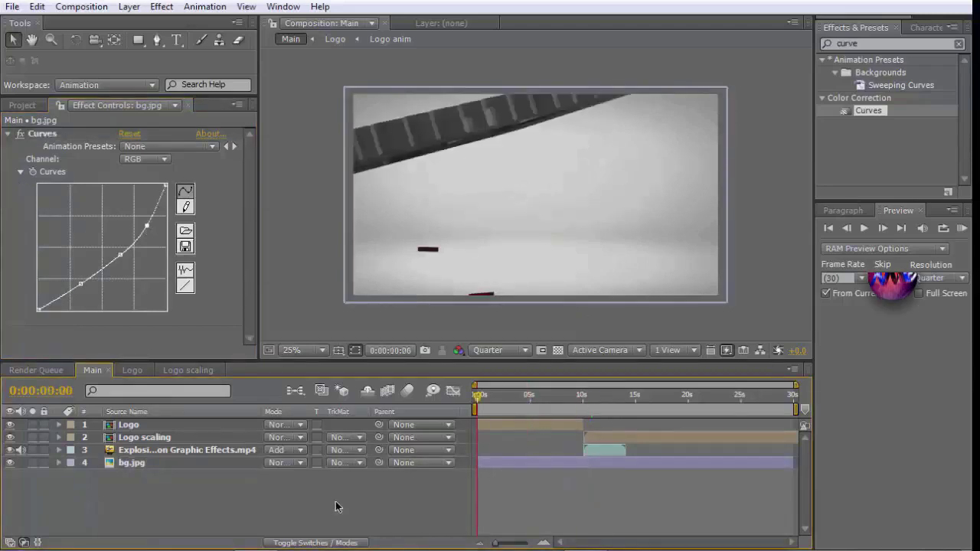
{"action": "key", "text": "space"}
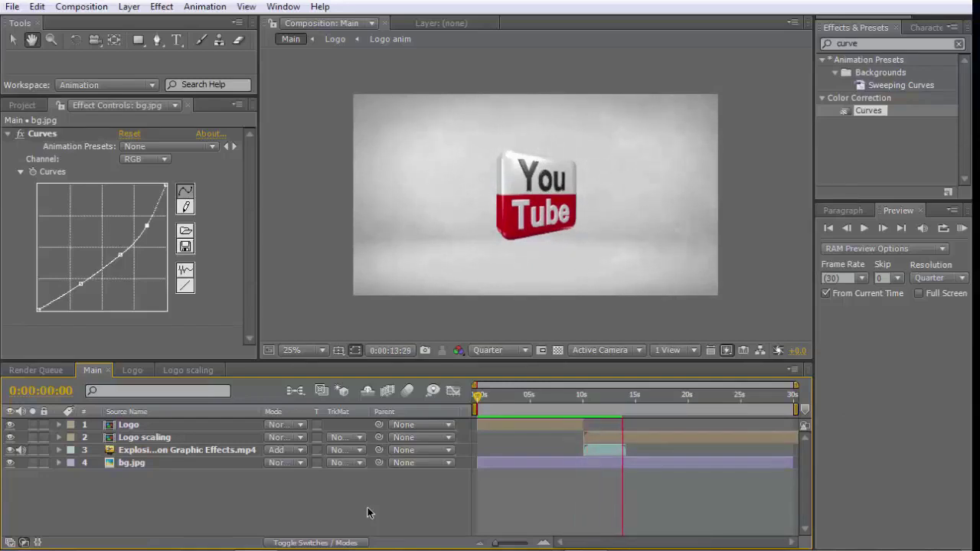
Add the two-line text "Please Subscribe this Channel / Need More Education (NME)" in cyan above the logo.
{"action": "key", "text": "ctrl+t"}
{"action": "left_click", "coordinate": [459, 125]}
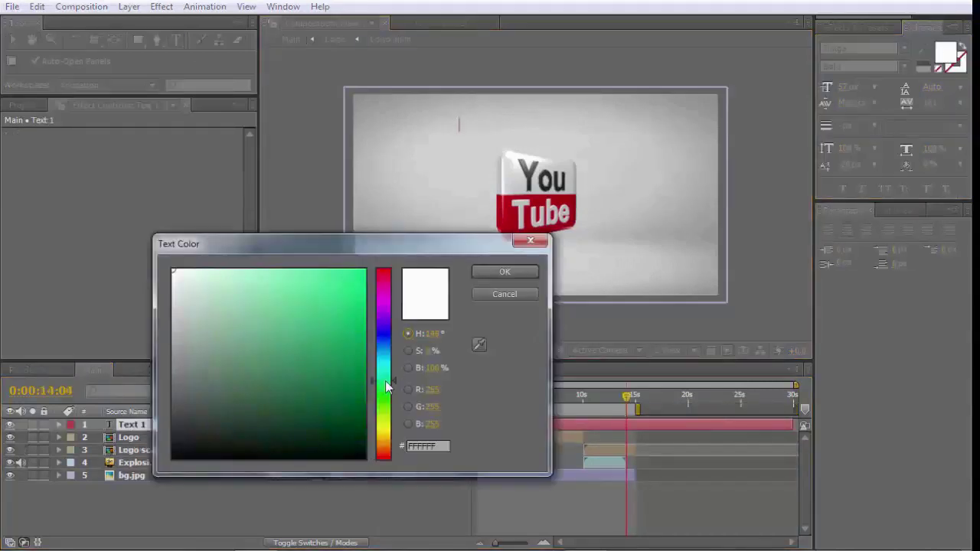
{"action": "left_click", "coordinate": [495, 268]}
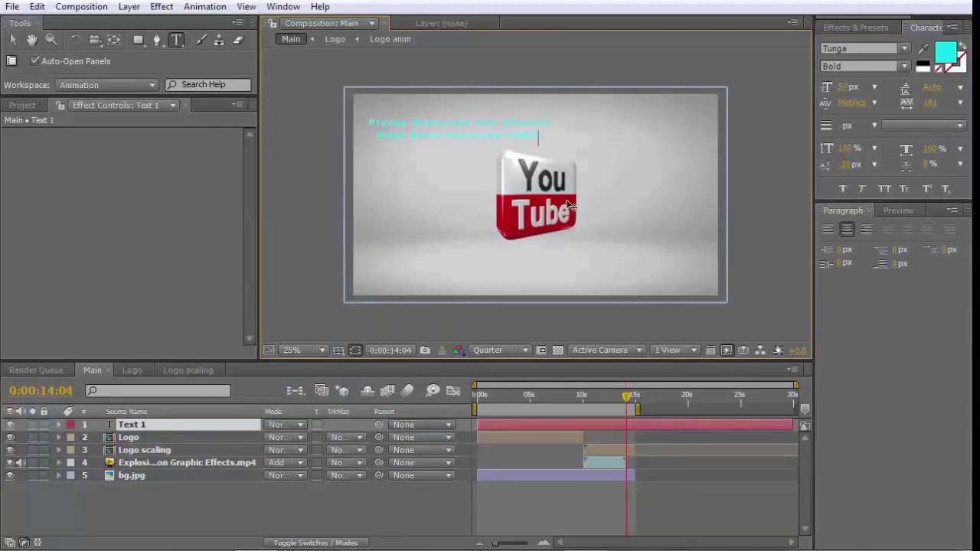
Recolor the subscribe text orange and move it so that it is centered above the logo.
{"action": "left_click", "coordinate": [947, 52]}
{"action": "left_click_drag", "start_coordinate": [387, 414], "coordinate": [387, 452]}
{"action": "left_click", "coordinate": [492, 268]}
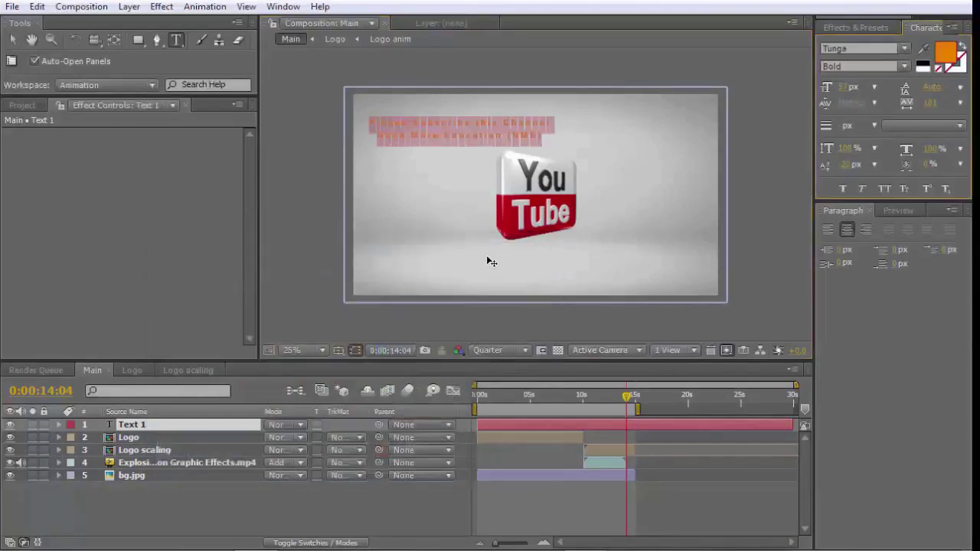
{"action": "left_click", "coordinate": [208, 506]}
{"action": "left_click", "coordinate": [13, 40]}
{"action": "left_click_drag", "start_coordinate": [402, 123], "coordinate": [476, 124]}
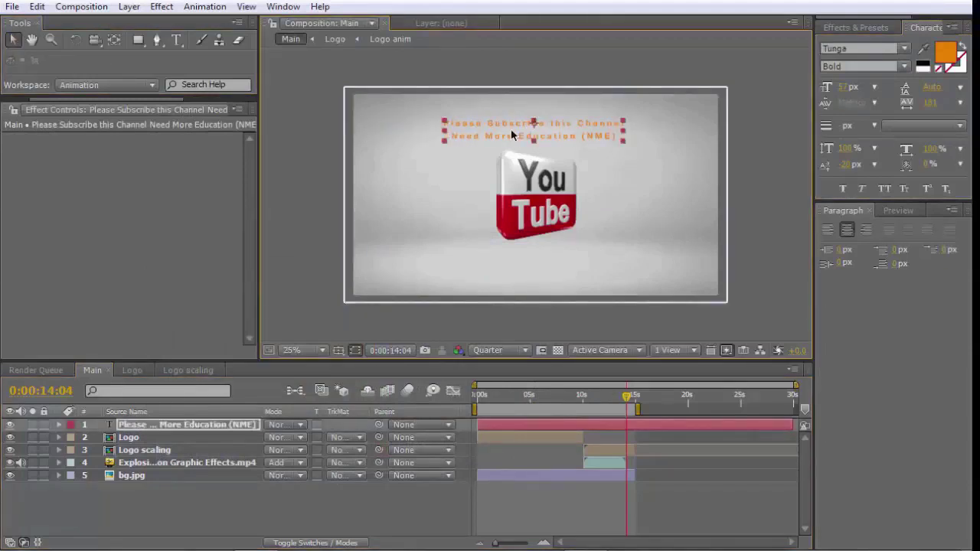
{"action": "left_click", "coordinate": [346, 496]}
Set the current time to 0:00:09:29, select the text layer and browse the animation presets in Adobe Bridge.
{"action": "left_click", "coordinate": [496, 393]}
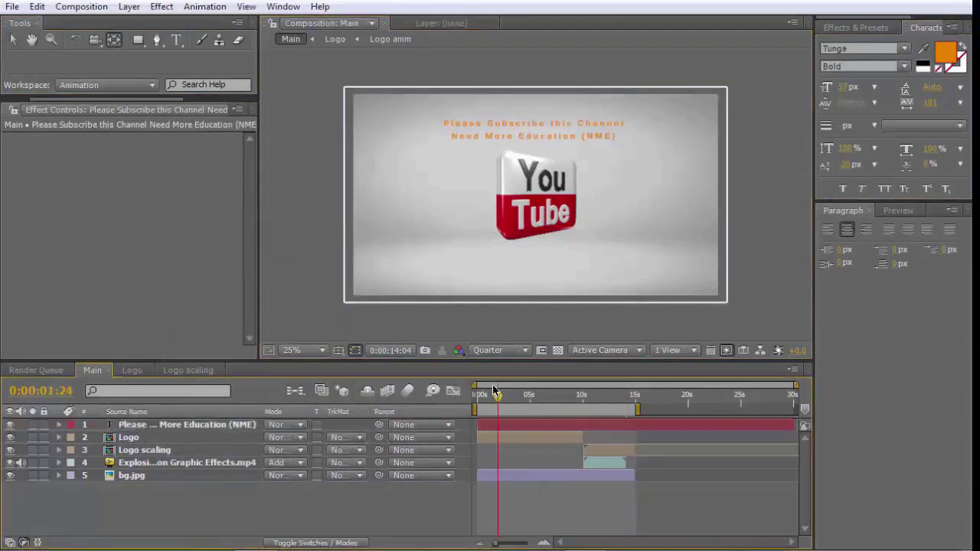
{"action": "left_click", "coordinate": [13, 39]}
{"action": "left_click", "coordinate": [185, 425]}
{"action": "left_click", "coordinate": [856, 27]}
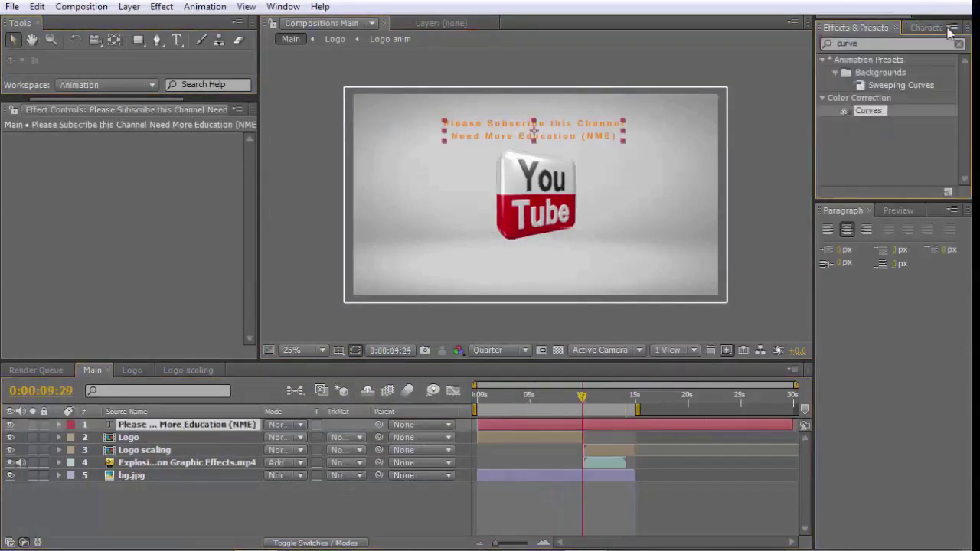
{"action": "left_click", "coordinate": [952, 27]}
{"action": "left_click", "coordinate": [724, 168]}
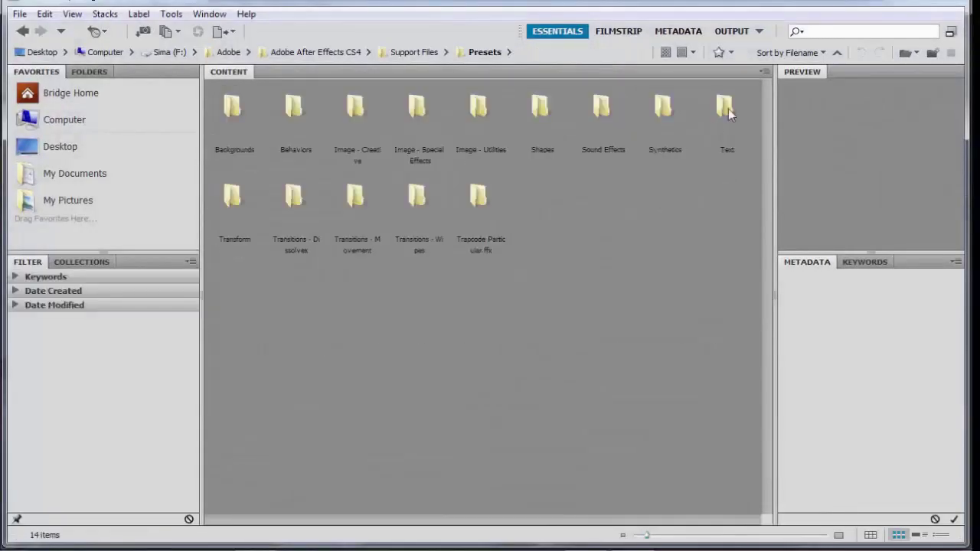
Apply the Typewriter preset from the Text Animate In presets to the subscribe text and check its Range Selector keyframes.
{"action": "double_click", "coordinate": [723, 103]}
{"action": "double_click", "coordinate": [295, 103]}
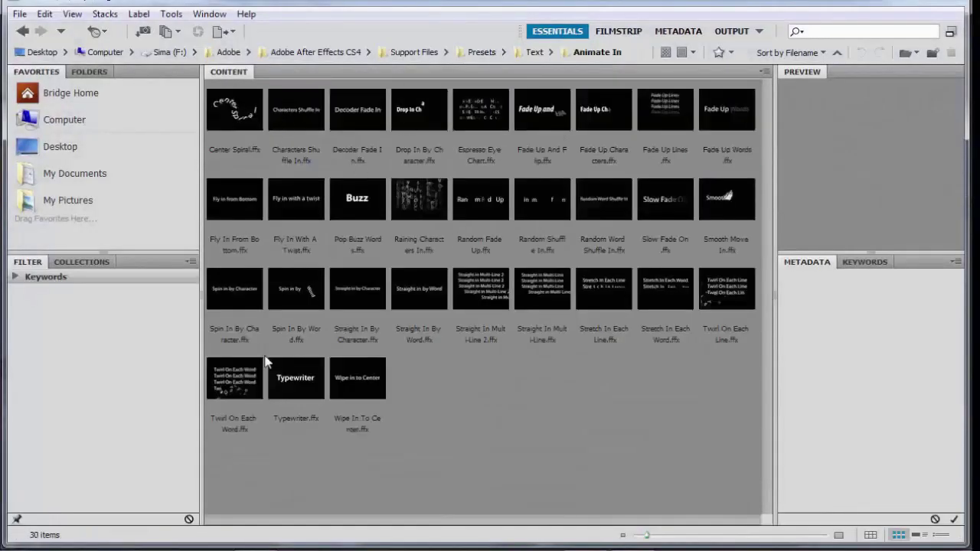
{"action": "double_click", "coordinate": [301, 383]}
{"action": "key", "text": "u"}
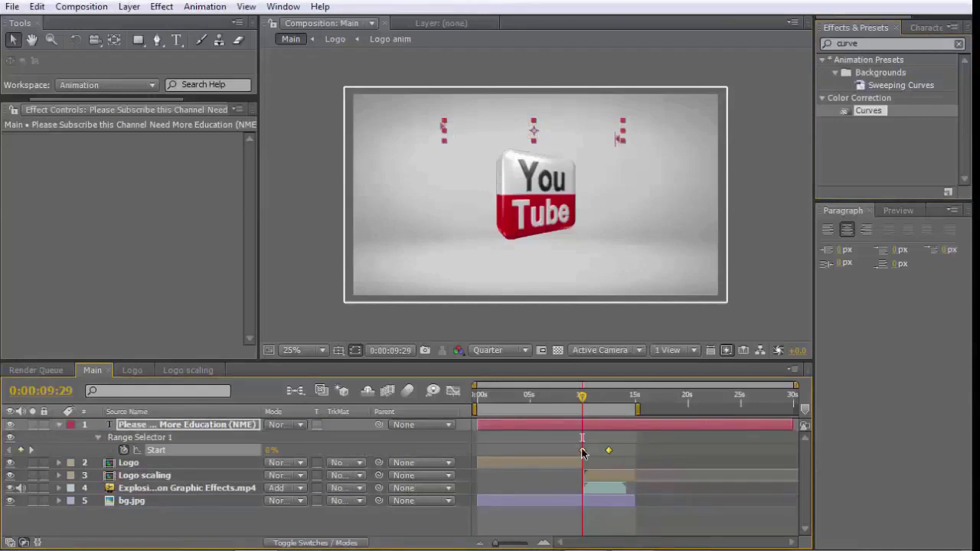
{"action": "left_click", "coordinate": [60, 426]}
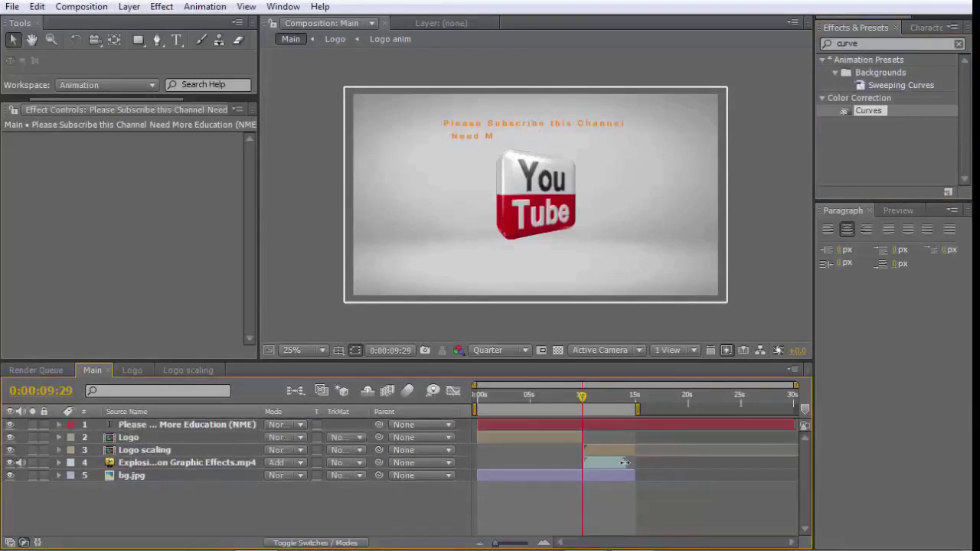
Trim the text layer's end to about 15 seconds and return the current time to 0:00:00:00.
{"action": "left_click", "coordinate": [633, 399]}
{"action": "left_click_drag", "start_coordinate": [636, 398], "coordinate": [476, 398]}
{"action": "left_click", "coordinate": [165, 527]}
RAM preview the finished Main composition from 0 seconds, including the typewriter text.
{"action": "left_click", "coordinate": [911, 210]}
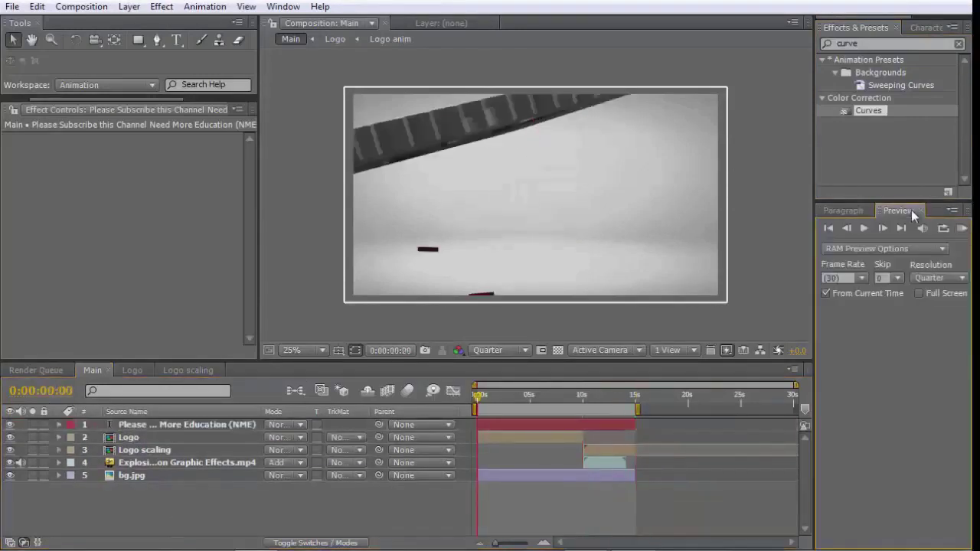
{"action": "left_click", "coordinate": [963, 228]}
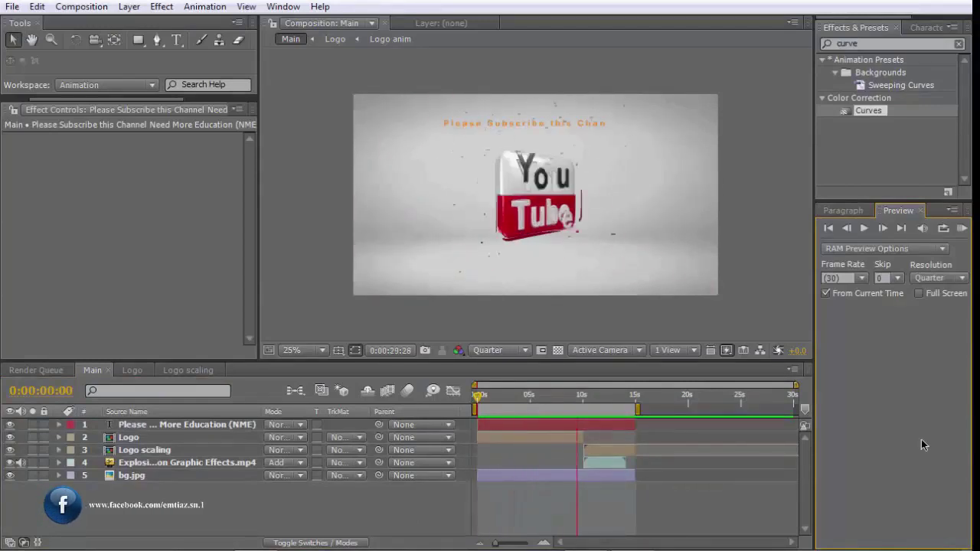
{"action": "left_click", "coordinate": [663, 414]}
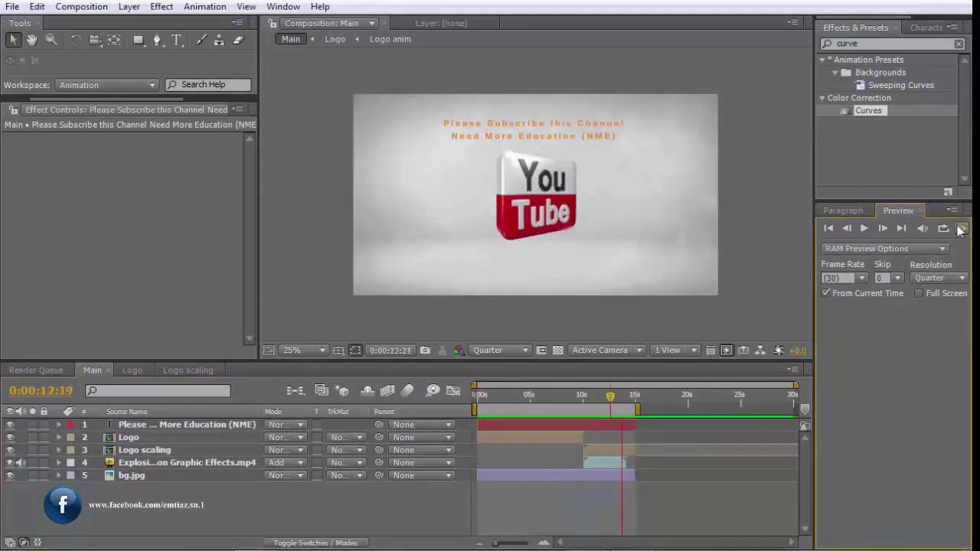